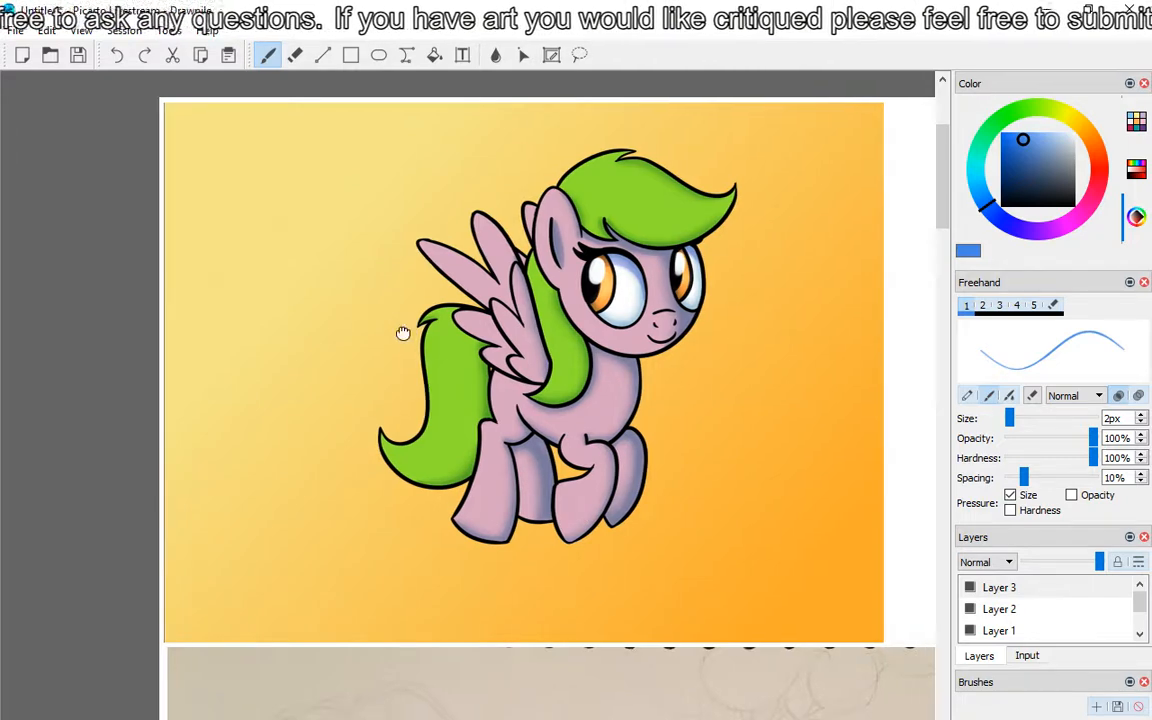
# Step: Erase a spot beside the pony's far eye with the 11px eraser
pyautogui.moveTo(404, 334); pyautogui.dragTo(288, 342)
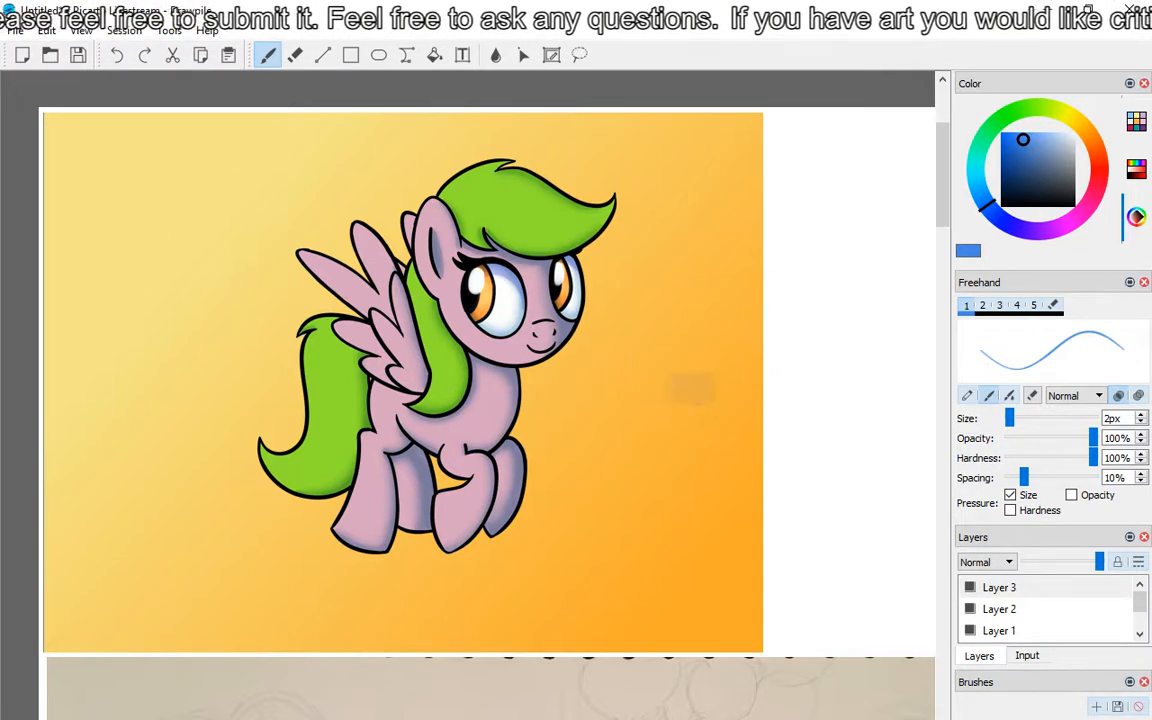
pyautogui.press('e')
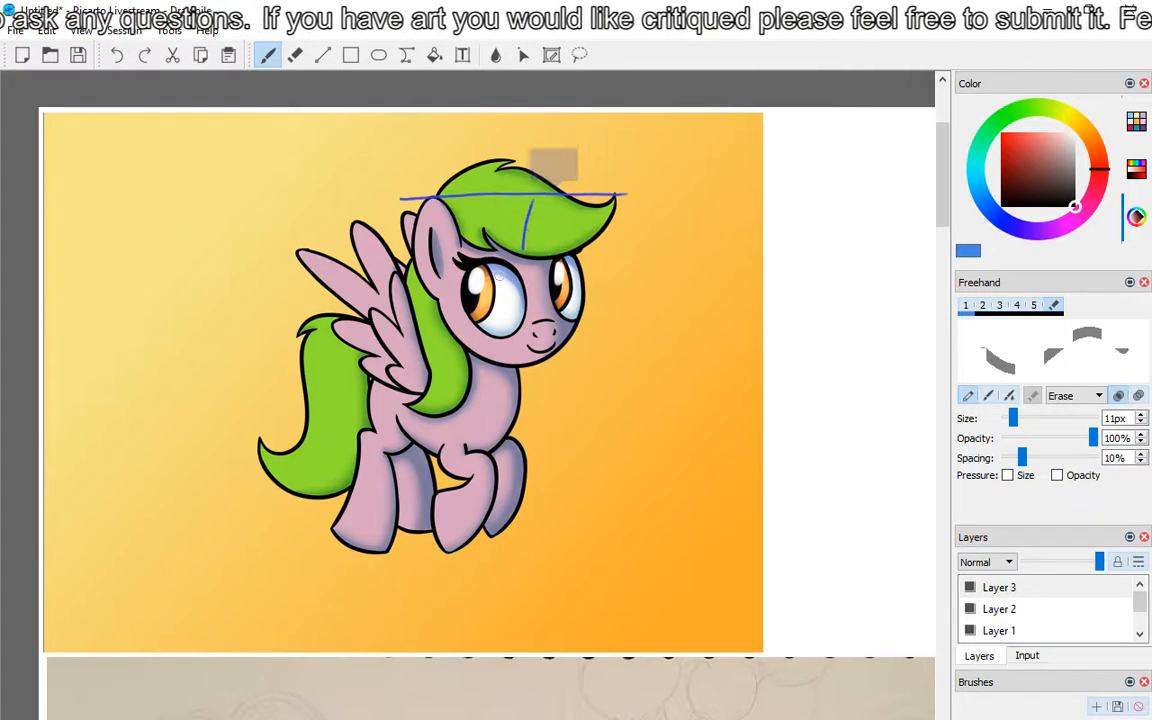
pyautogui.click(578, 250)
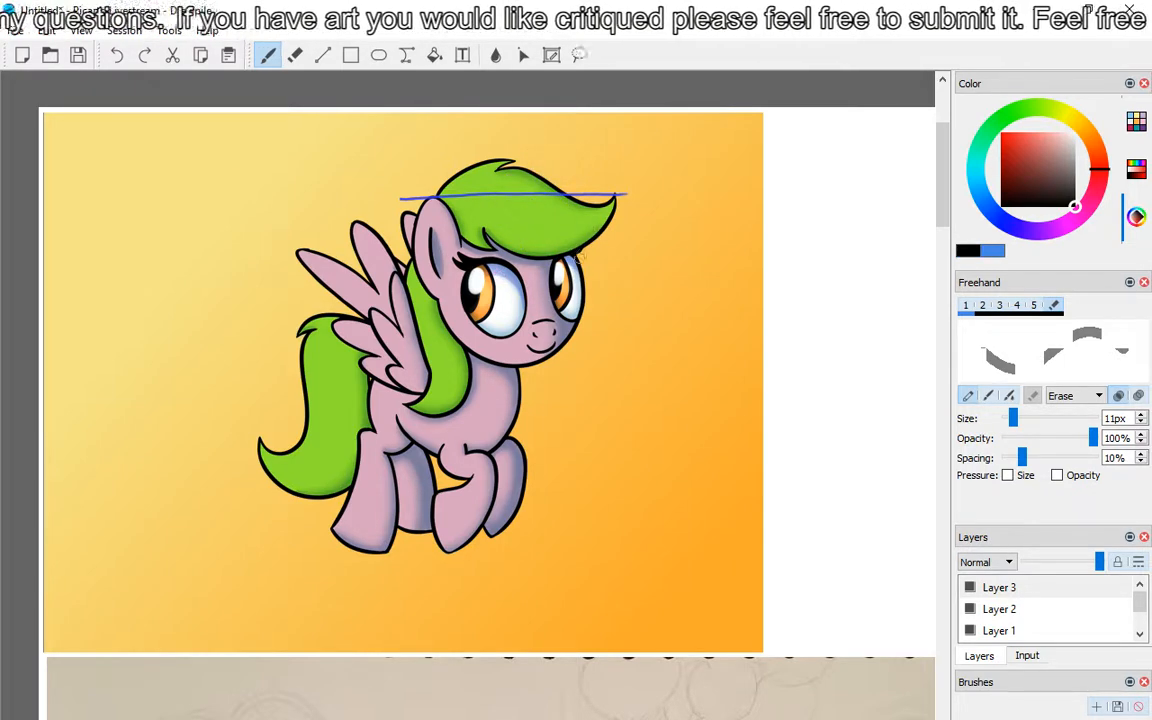
pyautogui.click(228, 55)
pyautogui.click(1012, 586)
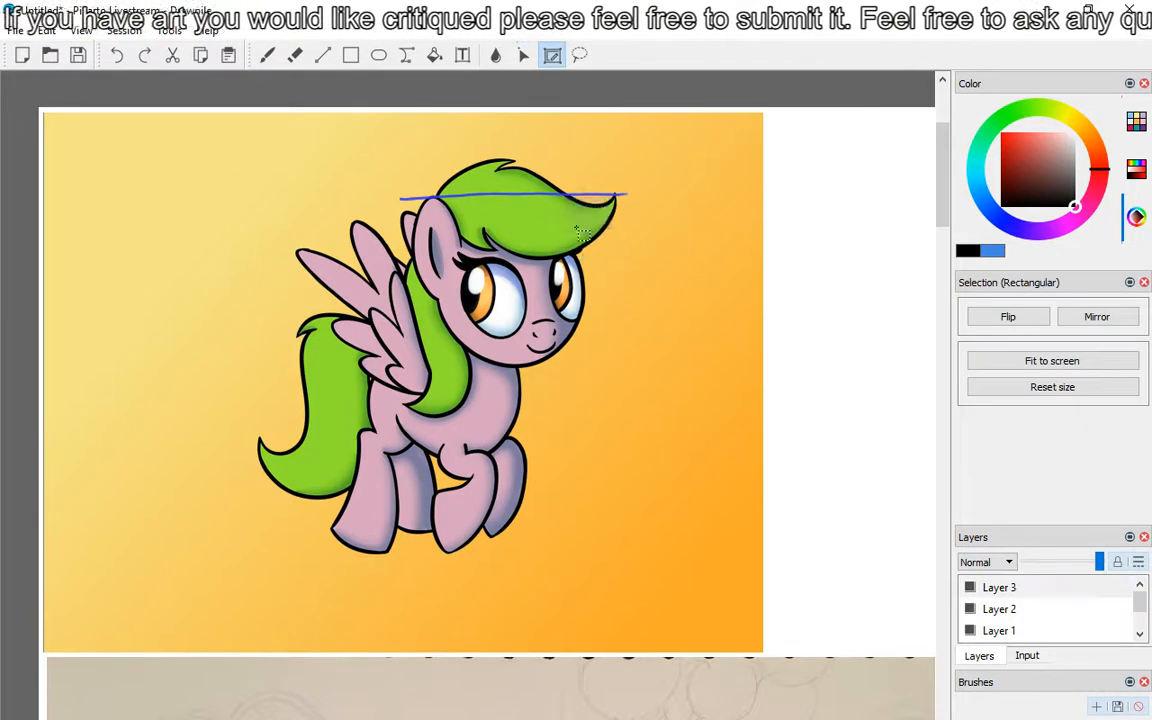
# Step: Draw a 2px light blue stroke beside the pony's far eye and a darker blue stroke down the muzzle
pyautogui.click(267, 55)
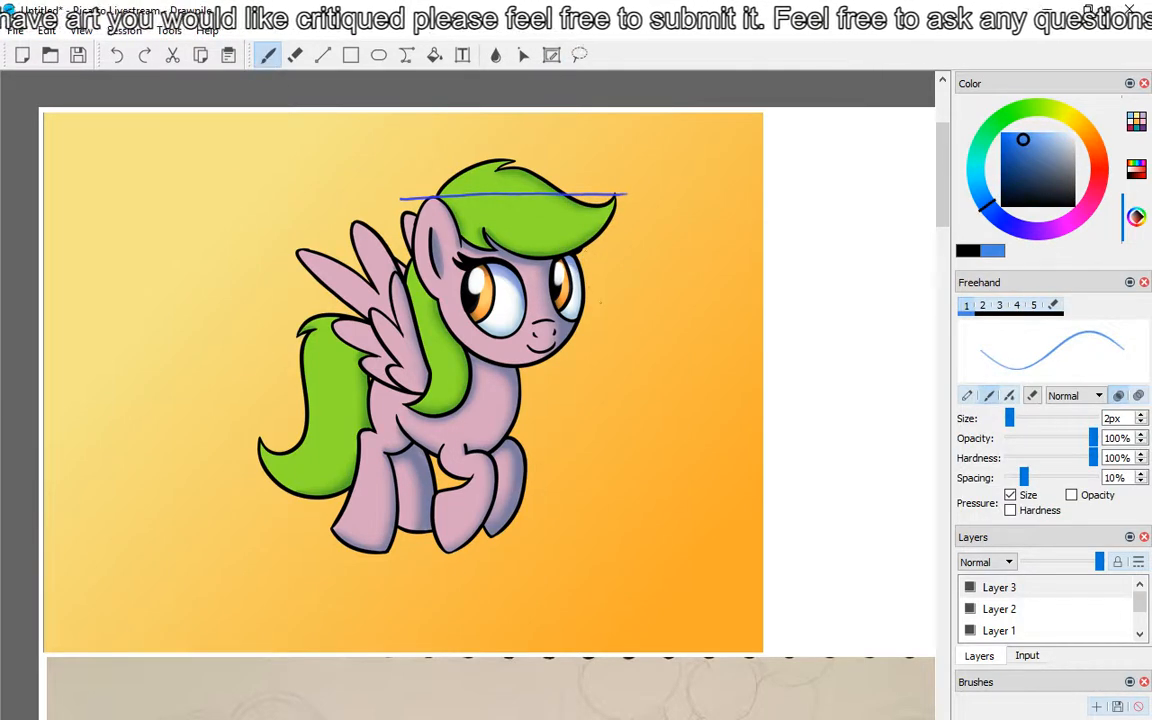
pyautogui.moveTo(582, 249); pyautogui.dragTo(583, 267)
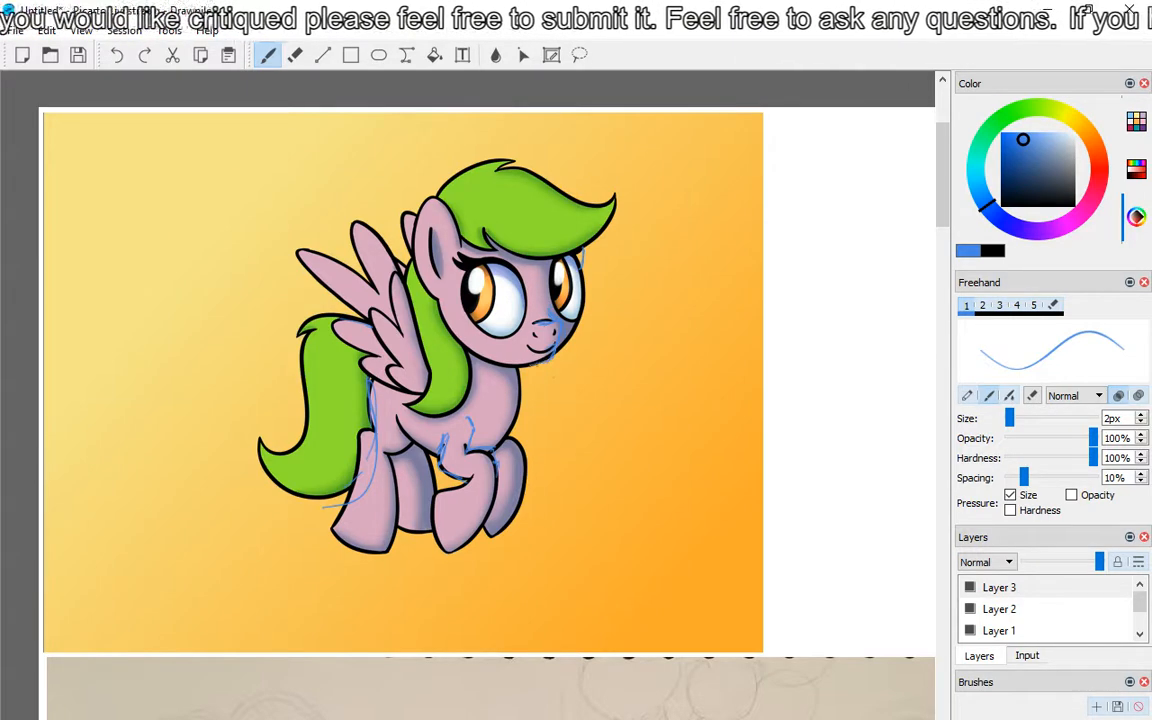
pyautogui.click(1001, 163)
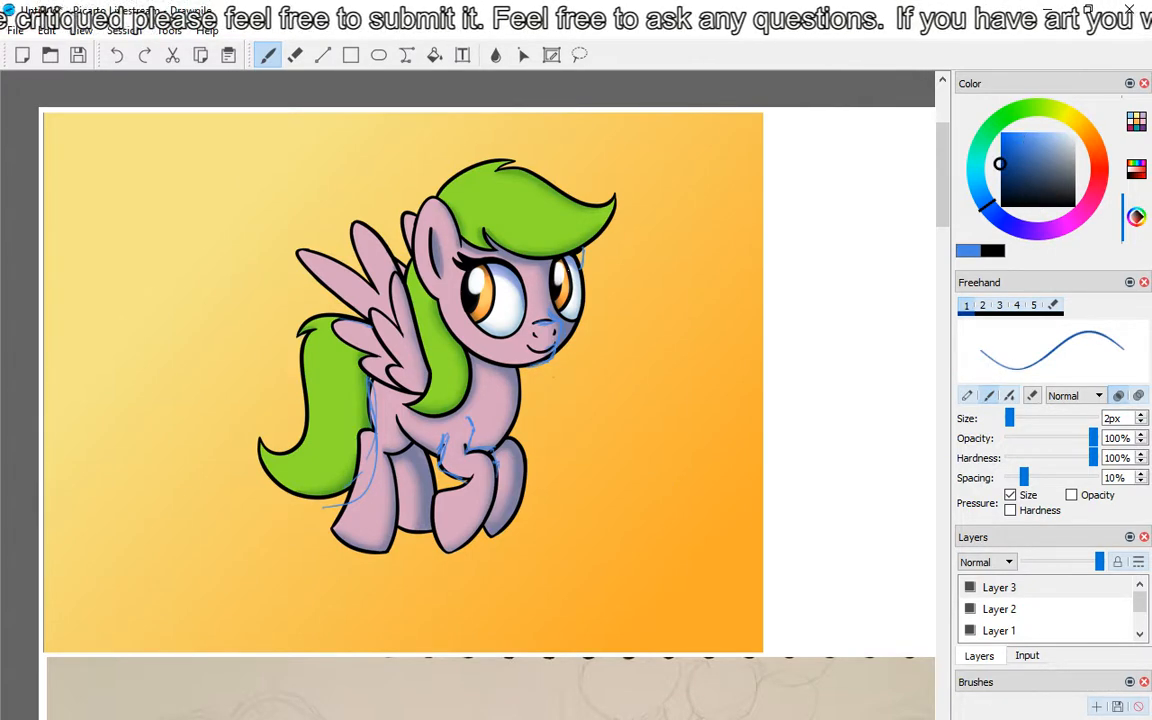
pyautogui.moveTo(548, 306); pyautogui.dragTo(557, 330)
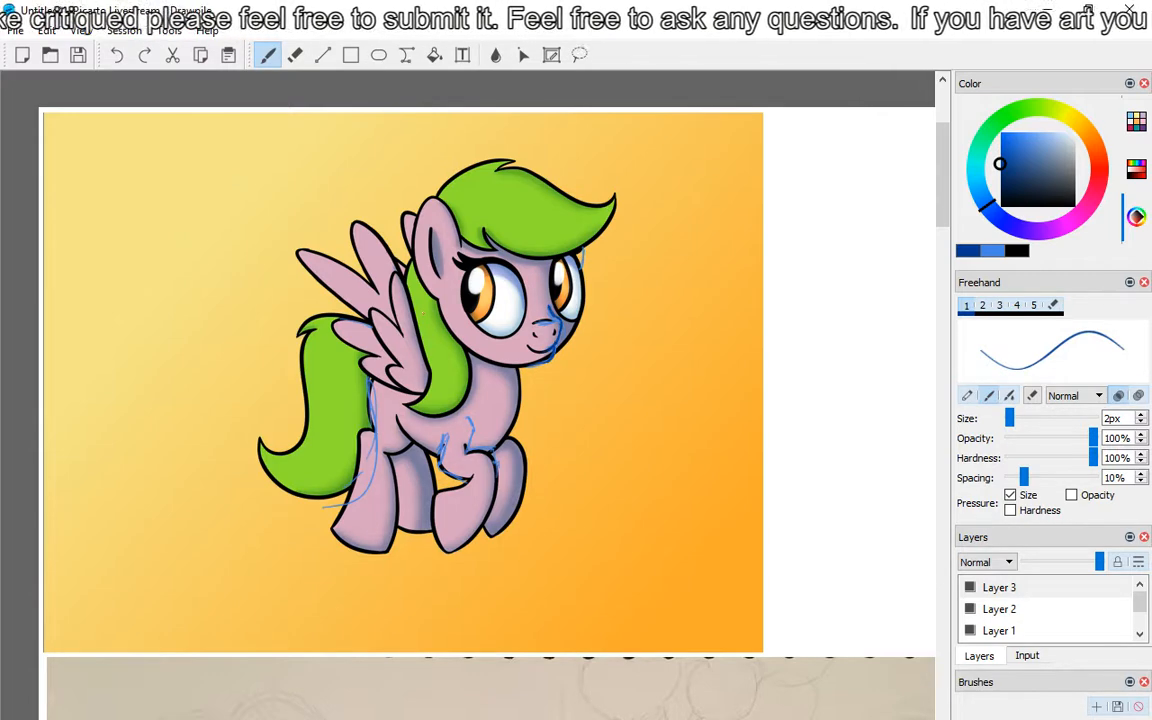
# Step: Sketch dark blue 2px contour lines around both rolled sleeve cuffs on the painted girl with the book
pyautogui.press('6')
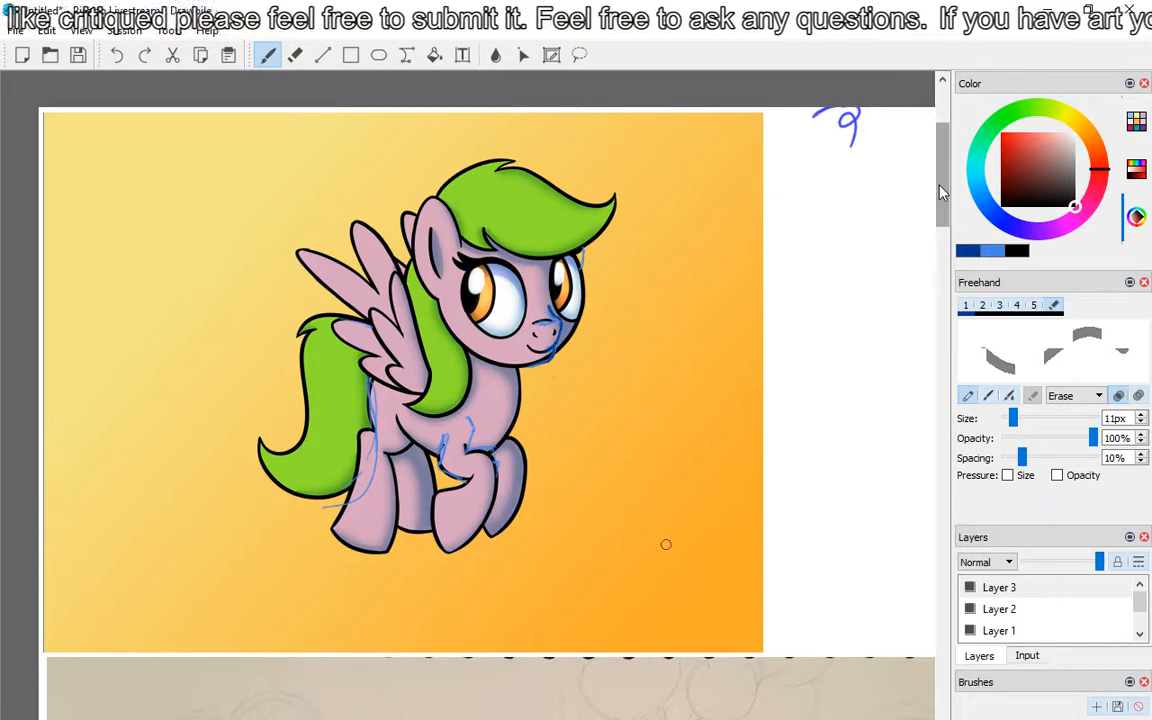
pyautogui.moveTo(942, 180)
pyautogui.mouseDown()
pyautogui.moveTo(942, 300)
pyautogui.moveTo(950, 269)
pyautogui.mouseUp()
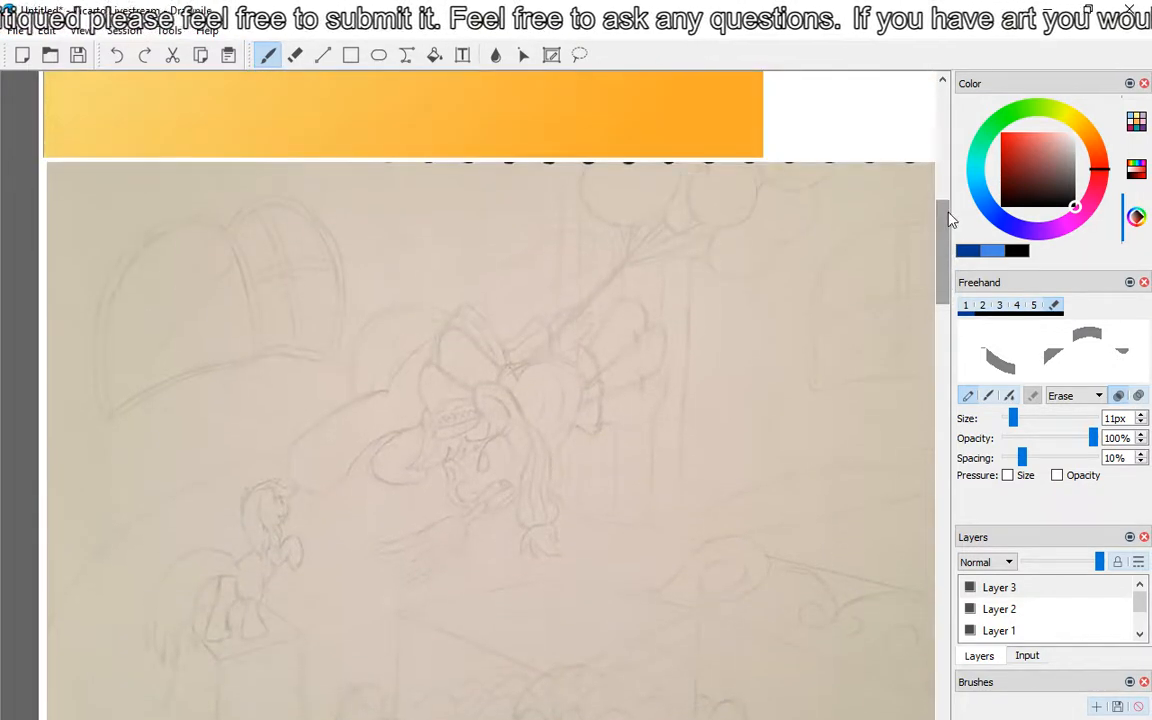
pyautogui.scroll(-1, 950, 268)
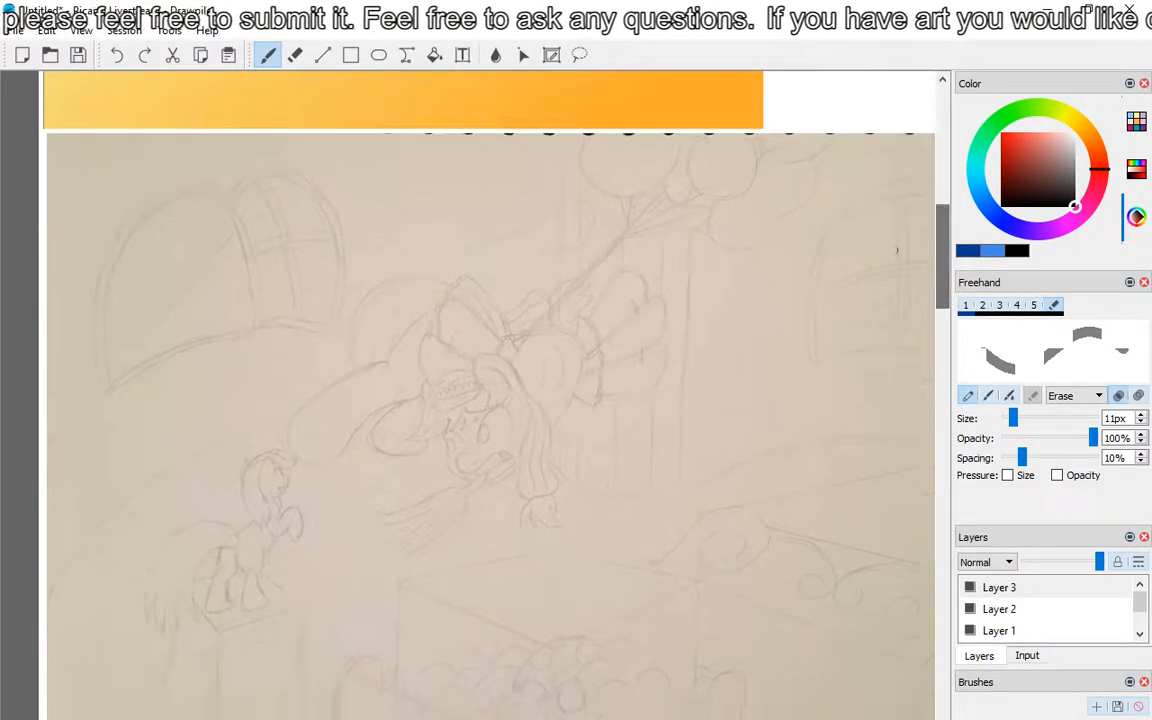
pyautogui.moveTo(514, 381); pyautogui.dragTo(40, 444)
pyautogui.moveTo(562, 339); pyautogui.dragTo(191, 564)
pyautogui.moveTo(517, 419)
pyautogui.mouseDown()
pyautogui.moveTo(501, 514)
pyautogui.moveTo(400, 517)
pyautogui.moveTo(470, 535)
pyautogui.moveTo(464, 543)
pyautogui.moveTo(466, 531)
pyautogui.mouseUp()
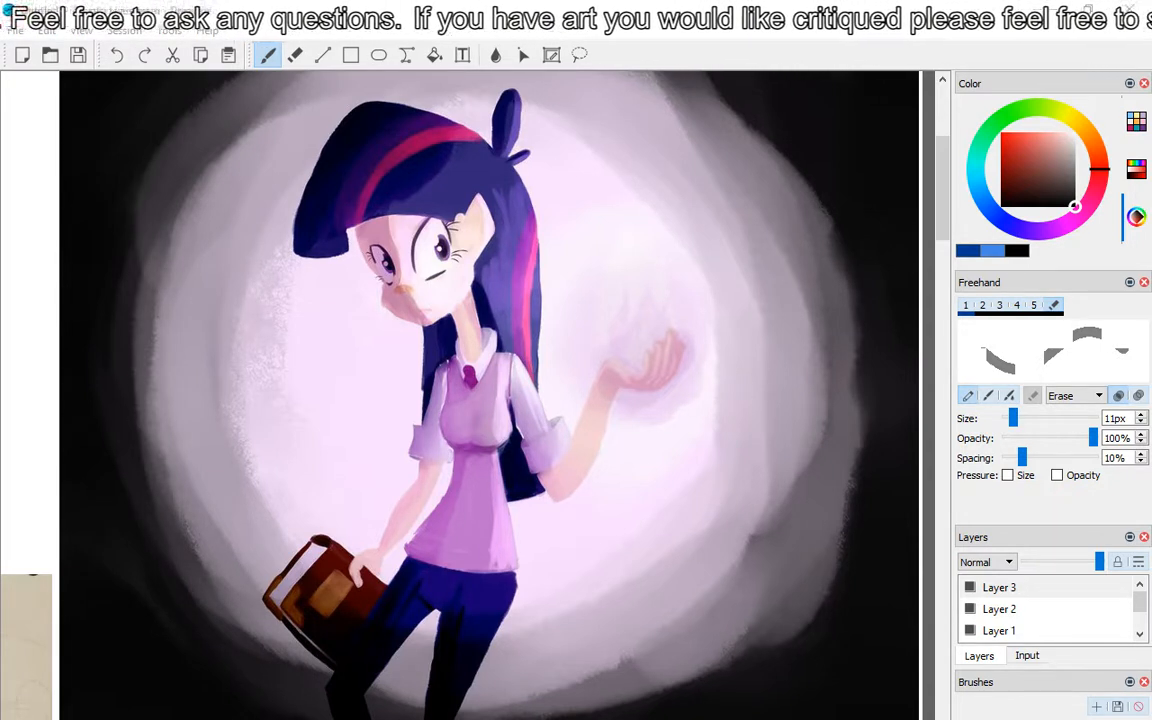
pyautogui.click(562, 426)
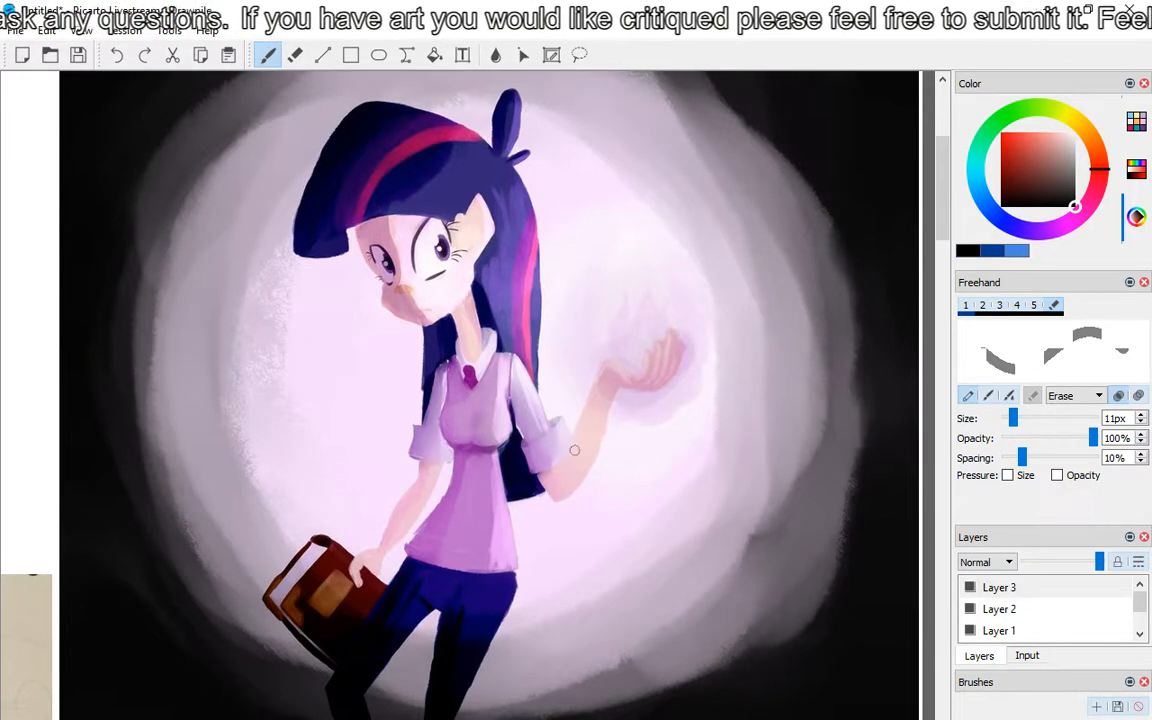
pyautogui.press('s')
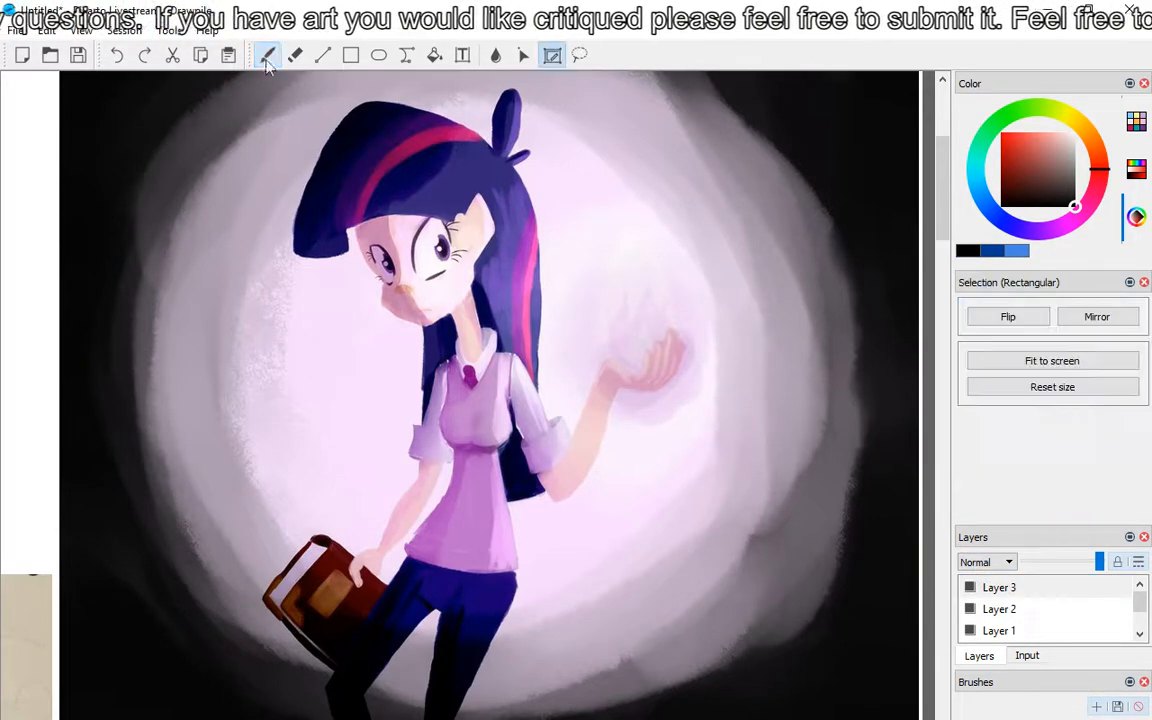
pyautogui.click(268, 56)
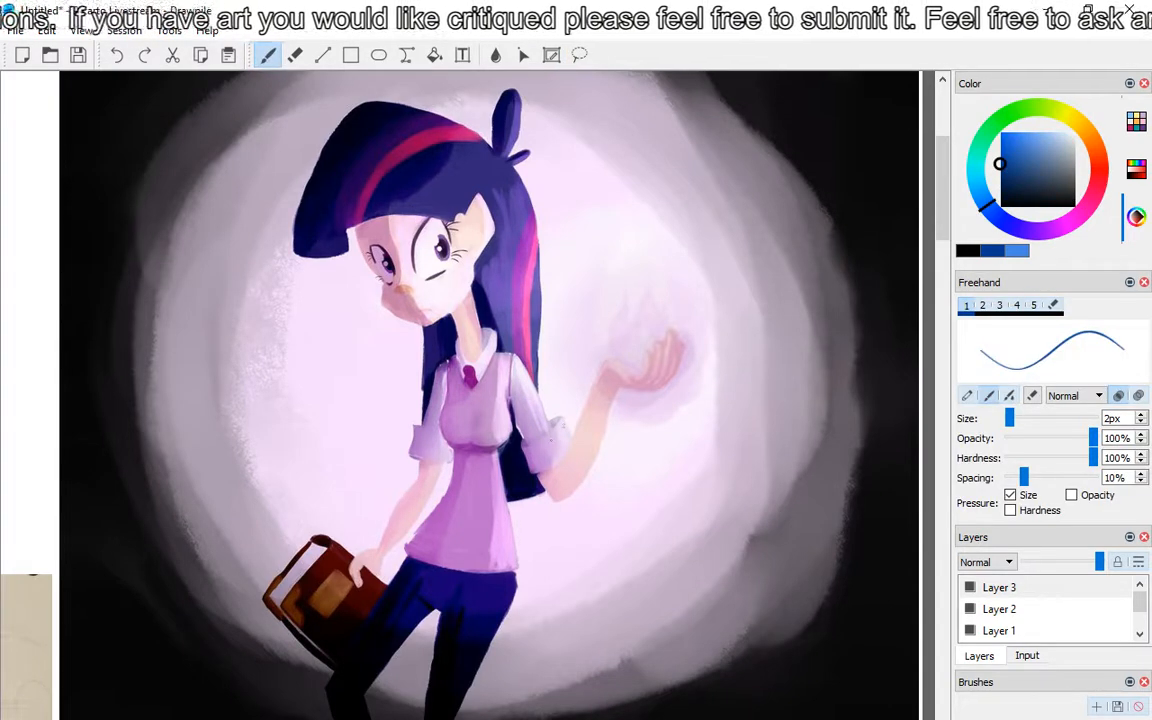
pyautogui.moveTo(564, 419)
pyautogui.mouseDown()
pyautogui.moveTo(574, 453)
pyautogui.moveTo(560, 466)
pyautogui.mouseUp()
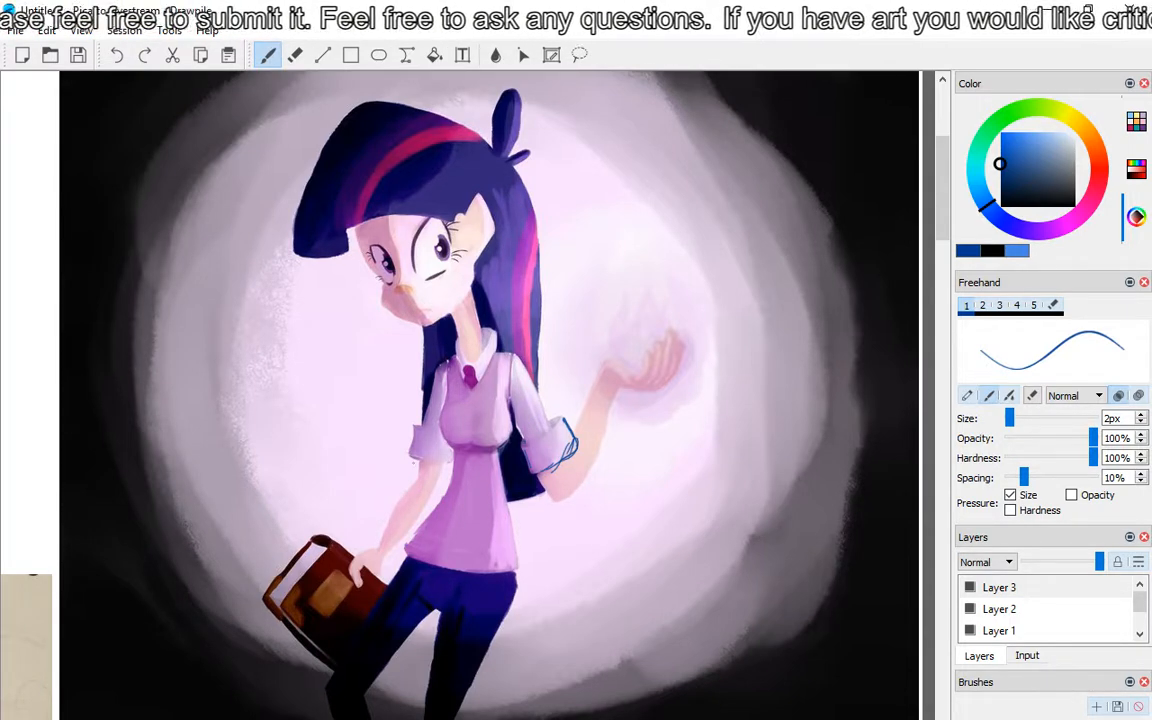
pyautogui.moveTo(410, 458); pyautogui.dragTo(457, 466)
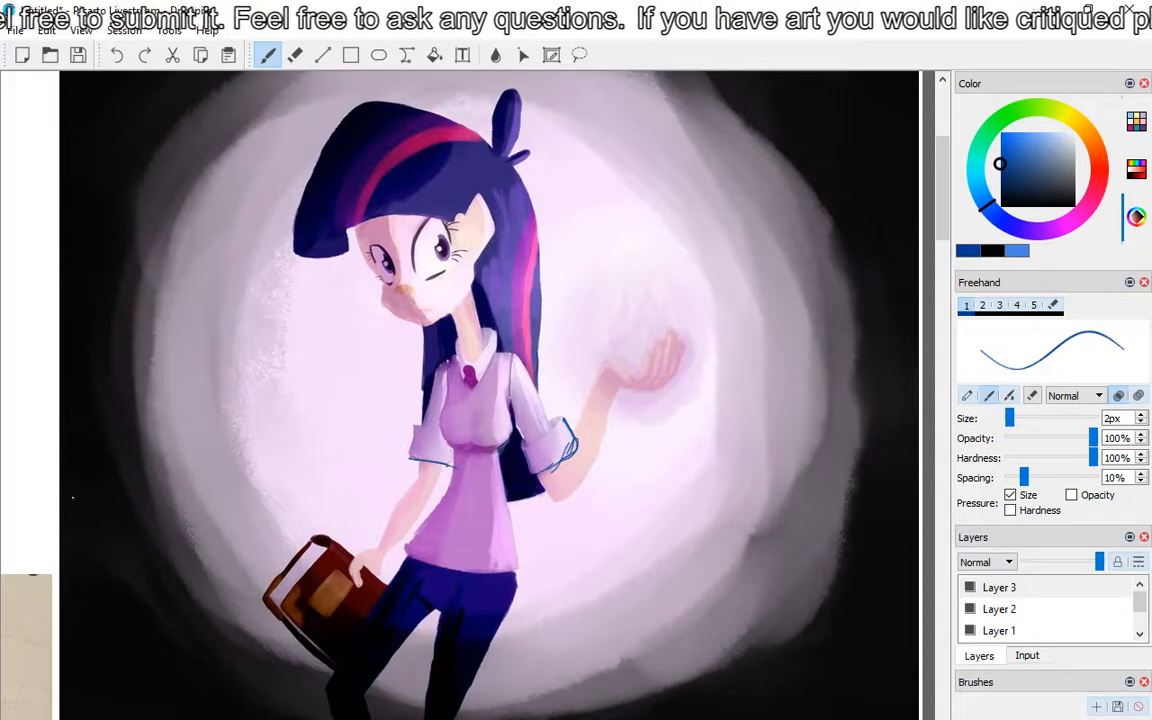
# Step: Draw a blue line across the girl's upper chest with a circle at the shoulder joint, and set the brush colour to dark red
pyautogui.scroll(-3, 489, 390)
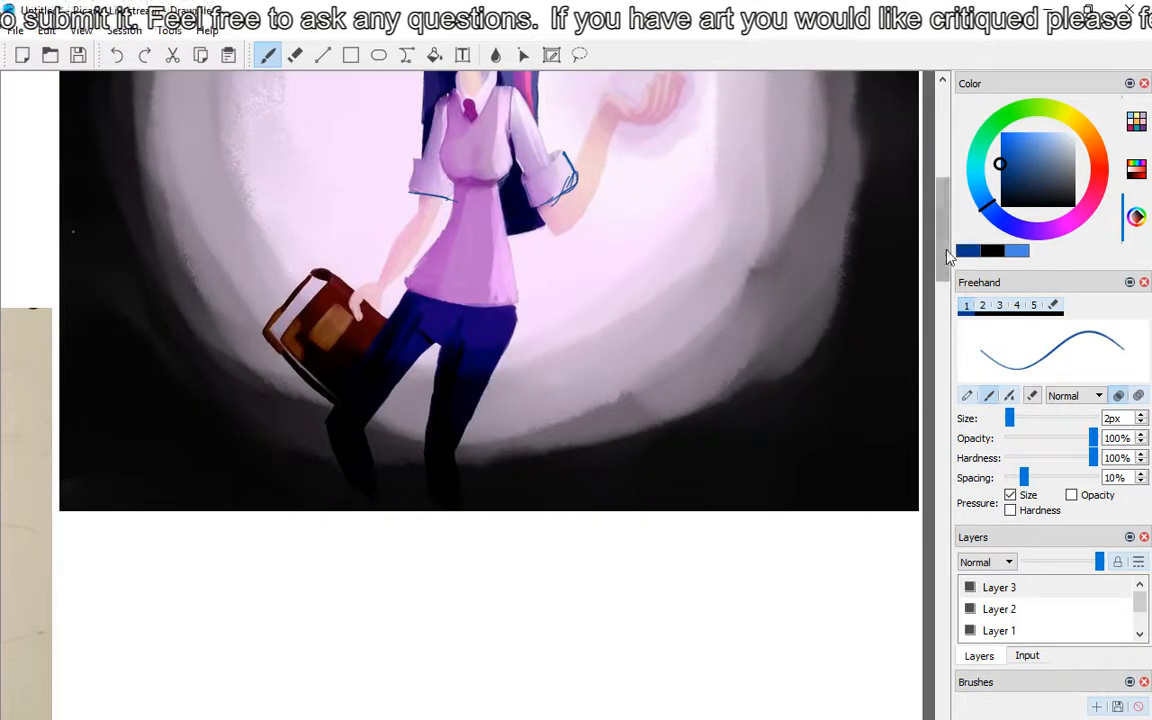
pyautogui.moveTo(945, 250); pyautogui.dragTo(946, 213)
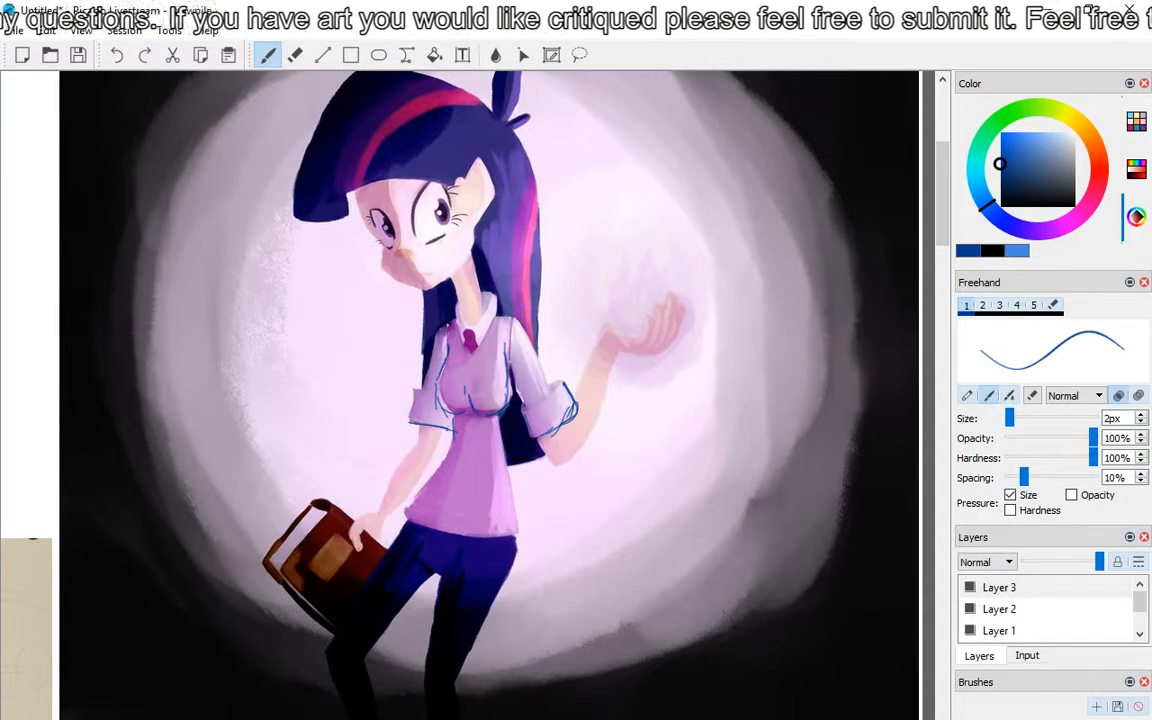
pyautogui.moveTo(437, 336); pyautogui.dragTo(514, 333)
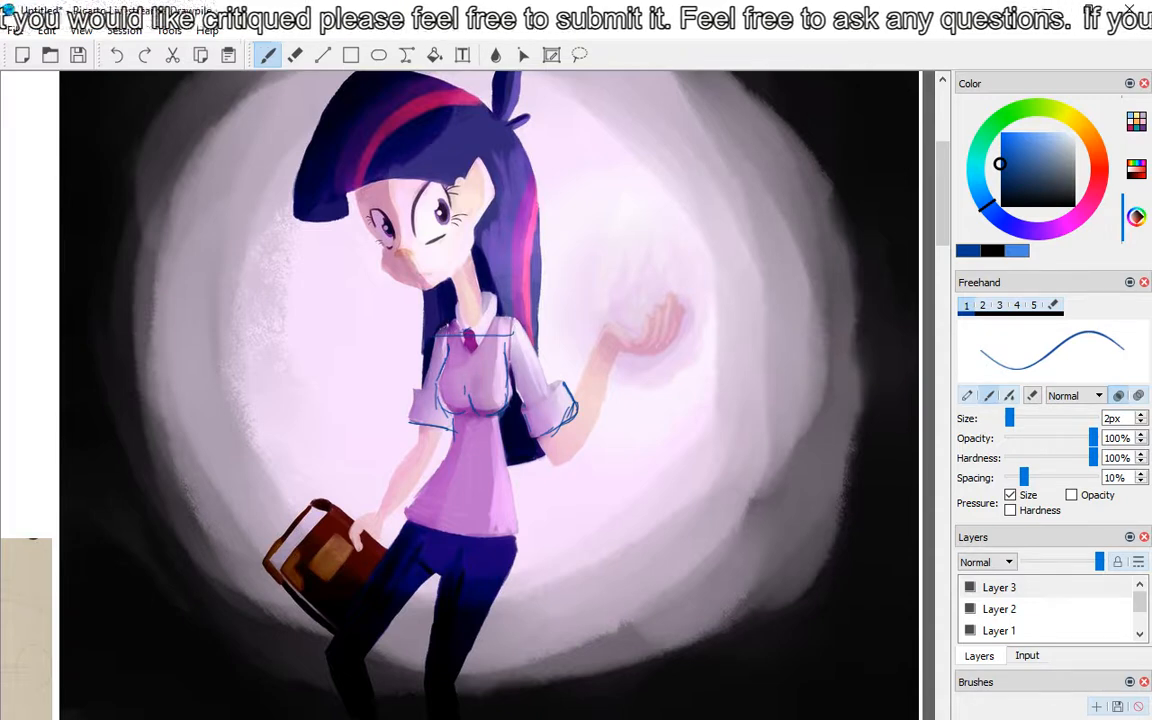
pyautogui.moveTo(449, 325)
pyautogui.mouseDown()
pyautogui.moveTo(462, 345)
pyautogui.moveTo(452, 323)
pyautogui.mouseUp()
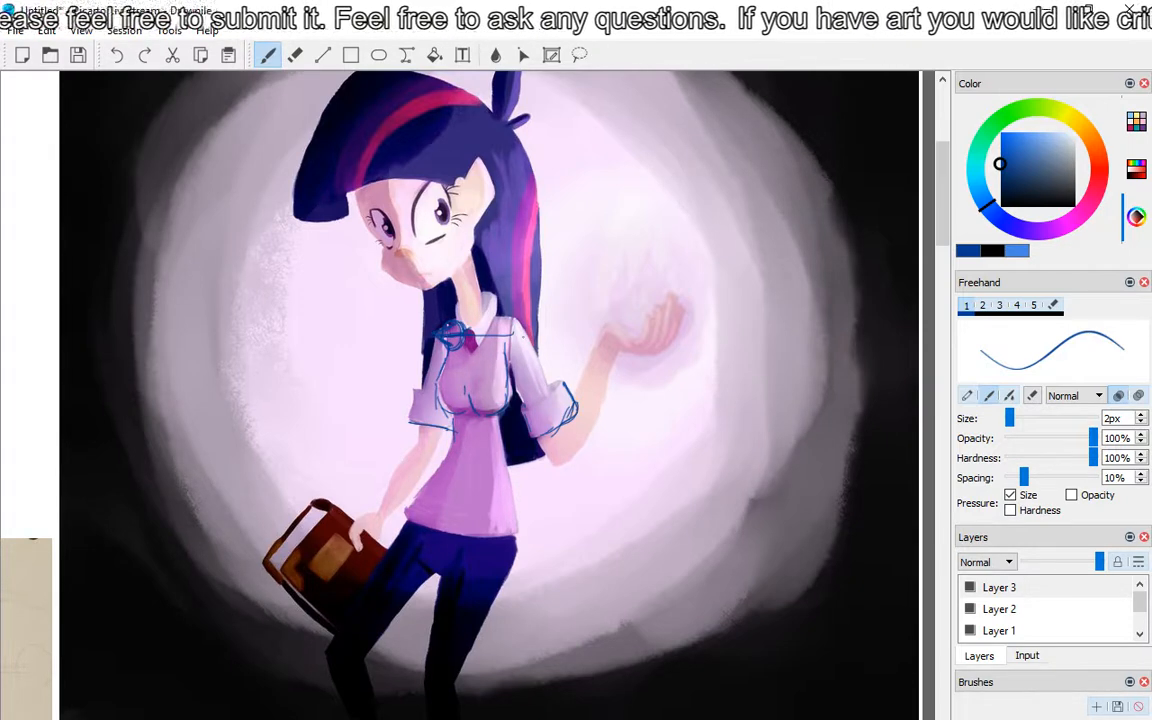
pyautogui.click(1098, 180)
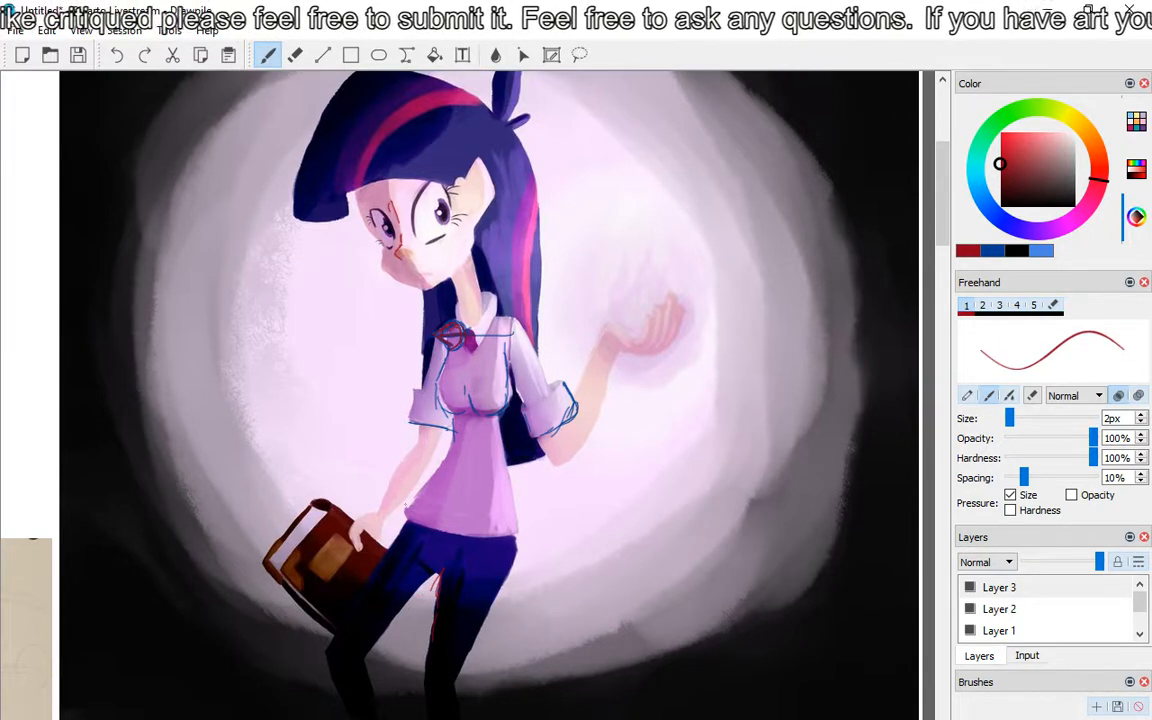
pyautogui.moveTo(393, 178); pyautogui.dragTo(374, 184)
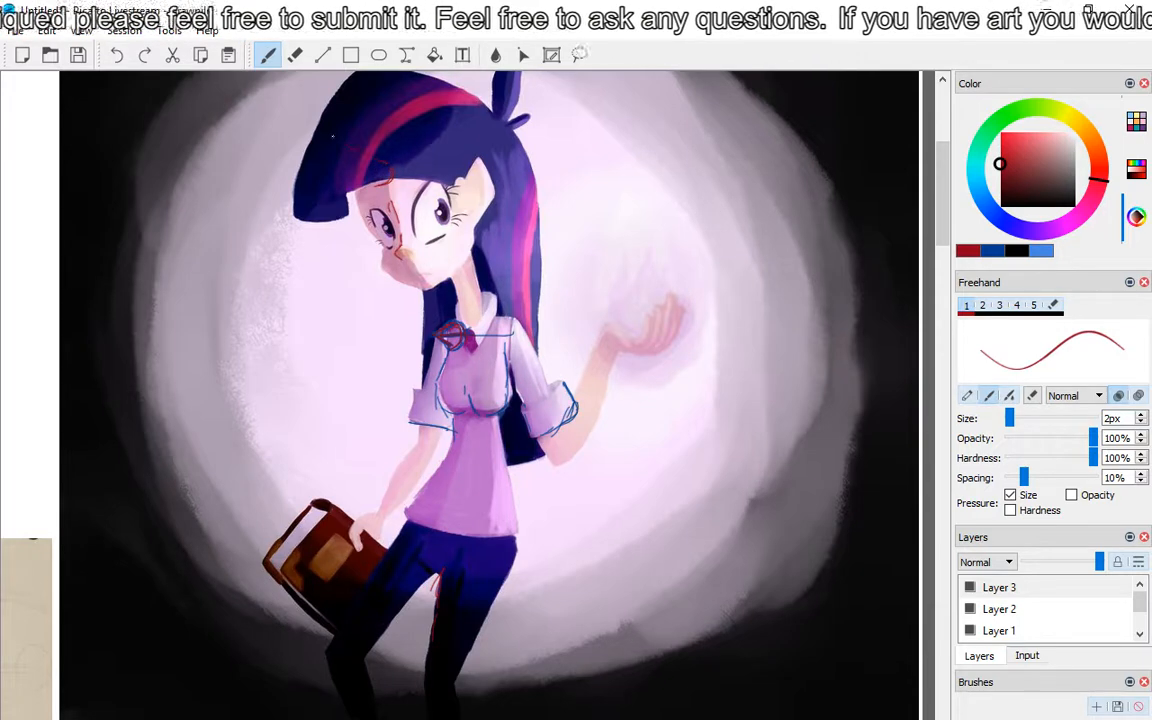
pyautogui.moveTo(332, 134); pyautogui.dragTo(358, 154)
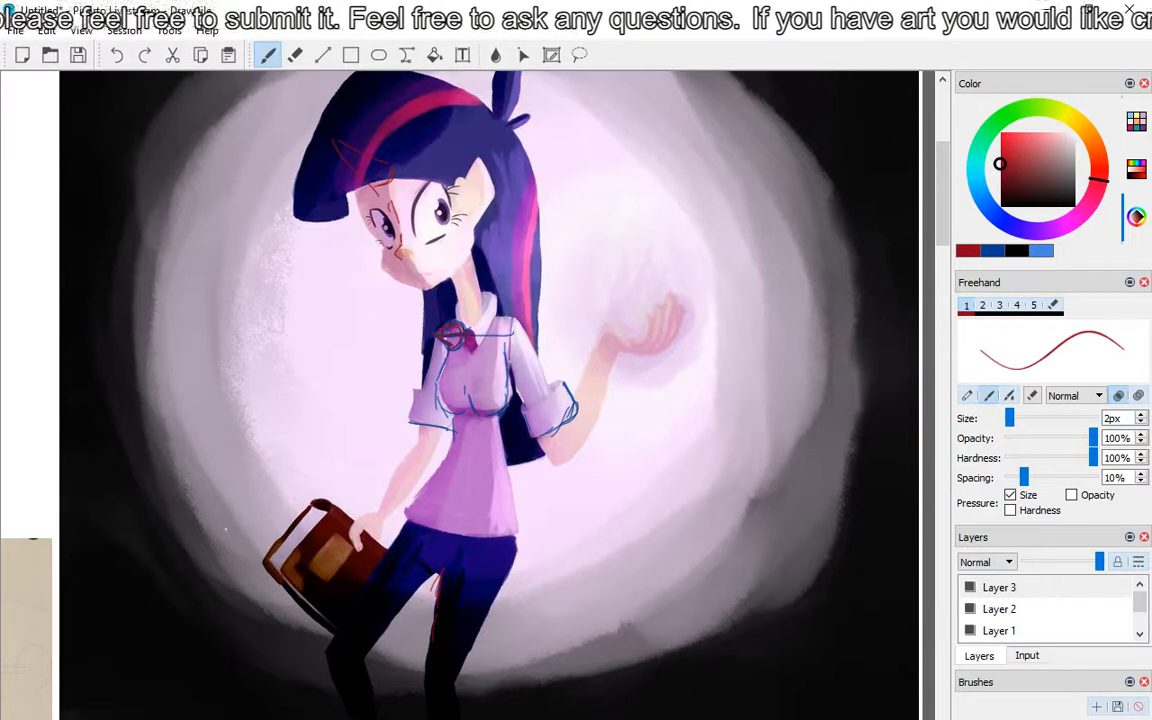
pyautogui.click(118, 56)
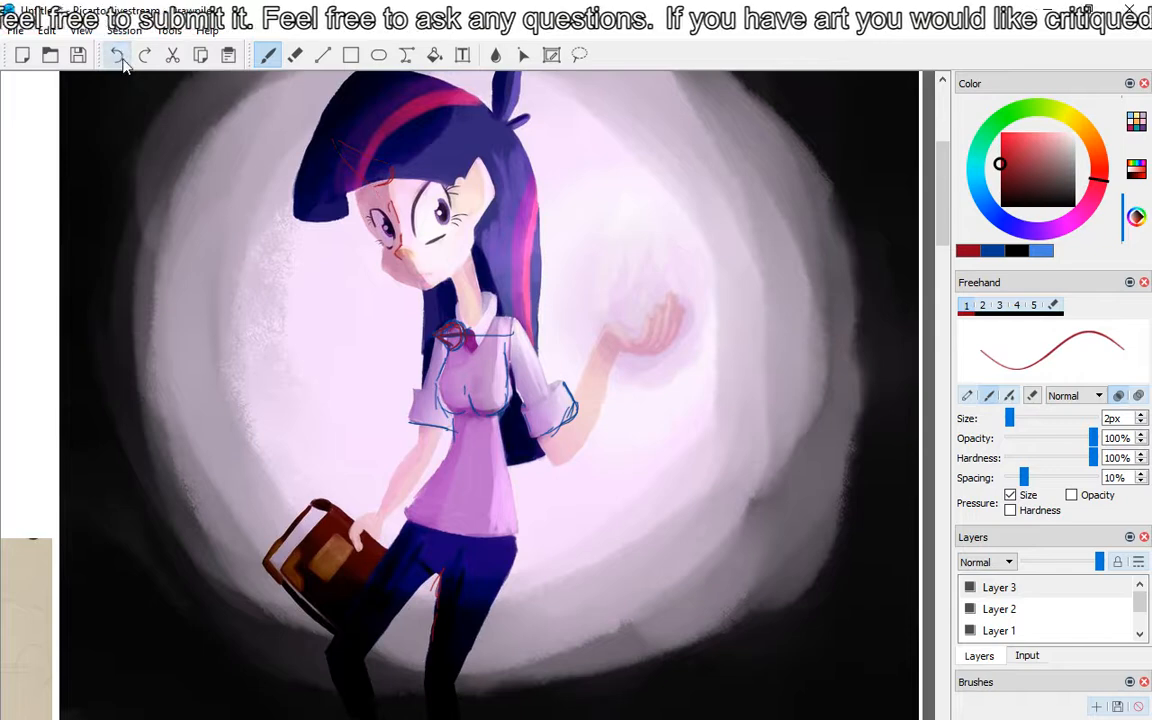
pyautogui.click(117, 55)
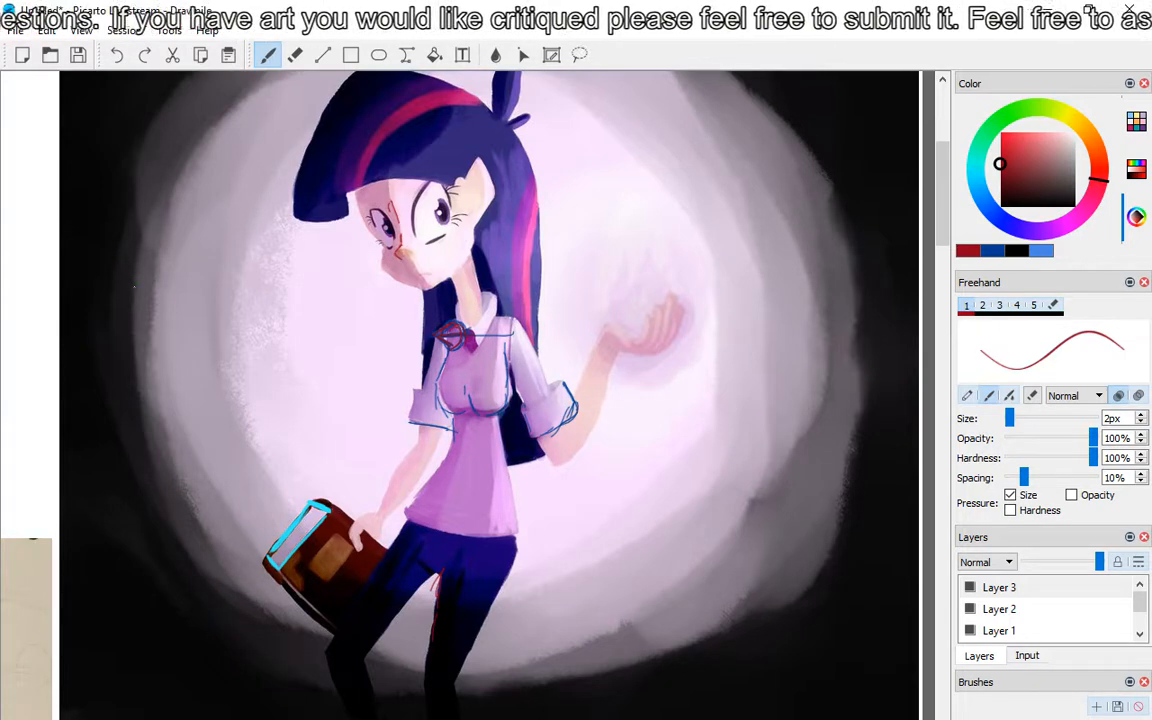
# Step: Draw a red vertical line crossed by a left-pointing arrow beside the girl, and a large red circle around her glowing hand
pyautogui.moveTo(189, 298); pyautogui.dragTo(217, 305)
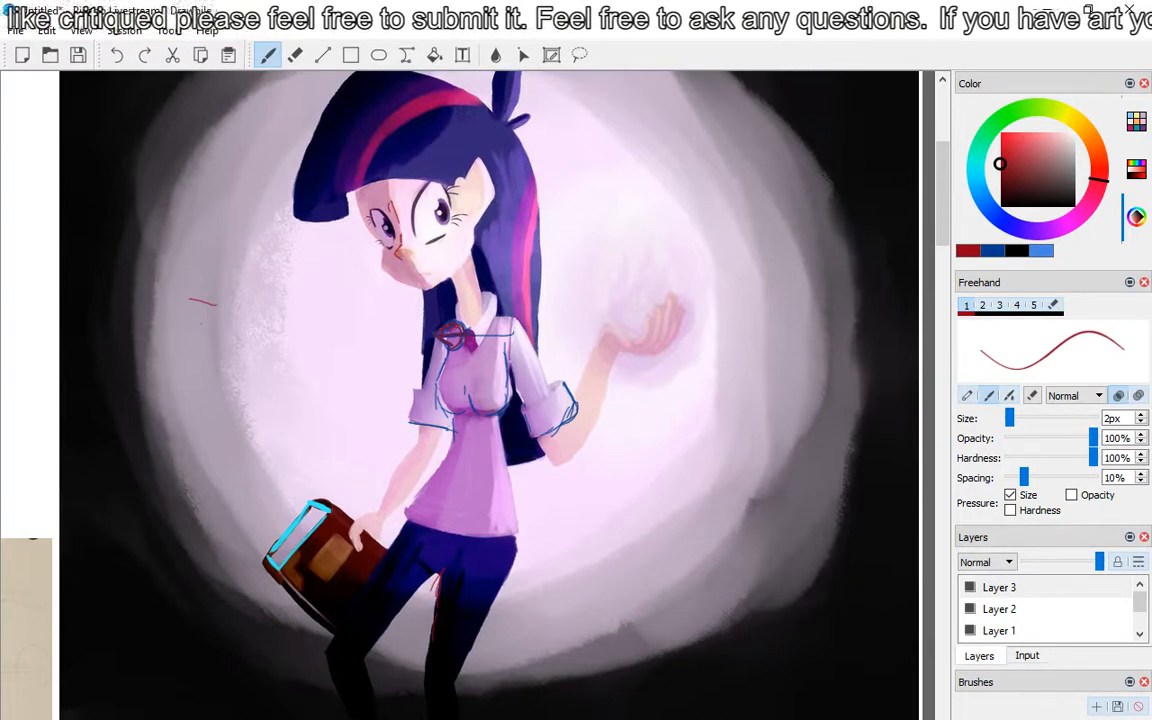
pyautogui.moveTo(372, 353)
pyautogui.mouseDown()
pyautogui.moveTo(276, 348)
pyautogui.moveTo(296, 362)
pyautogui.mouseUp()
pyautogui.moveTo(331, 88); pyautogui.dragTo(350, 605)
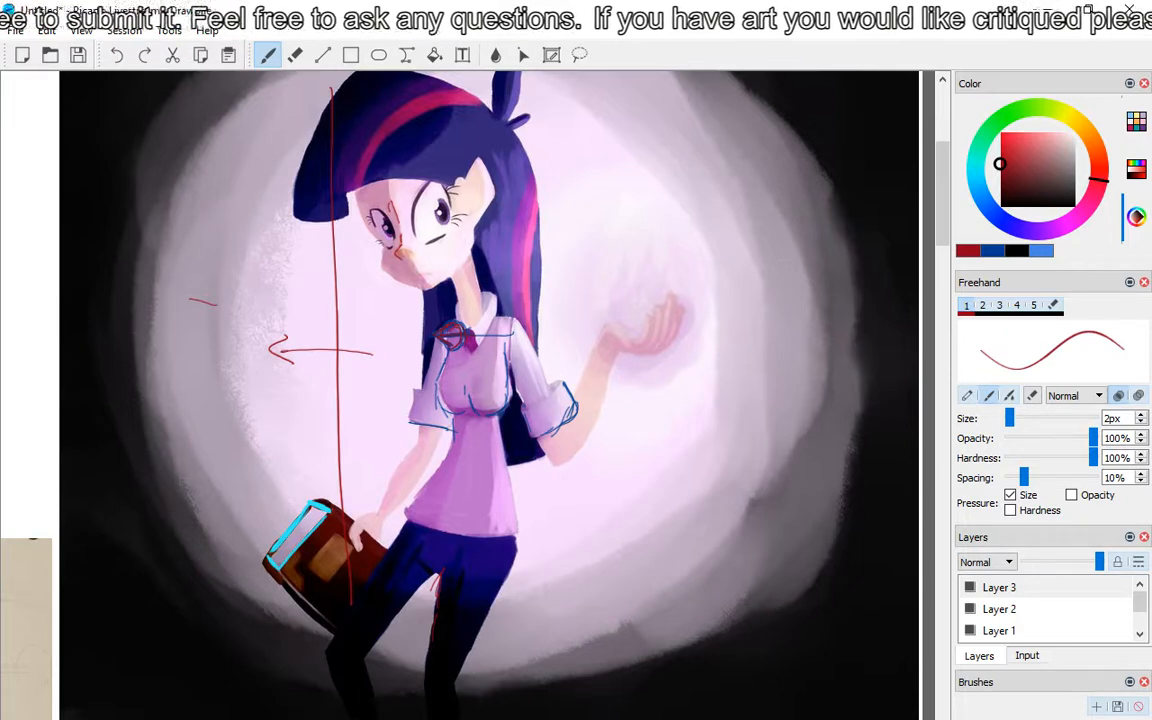
pyautogui.moveTo(596, 208)
pyautogui.mouseDown()
pyautogui.moveTo(738, 285)
pyautogui.moveTo(543, 345)
pyautogui.moveTo(655, 205)
pyautogui.mouseUp()
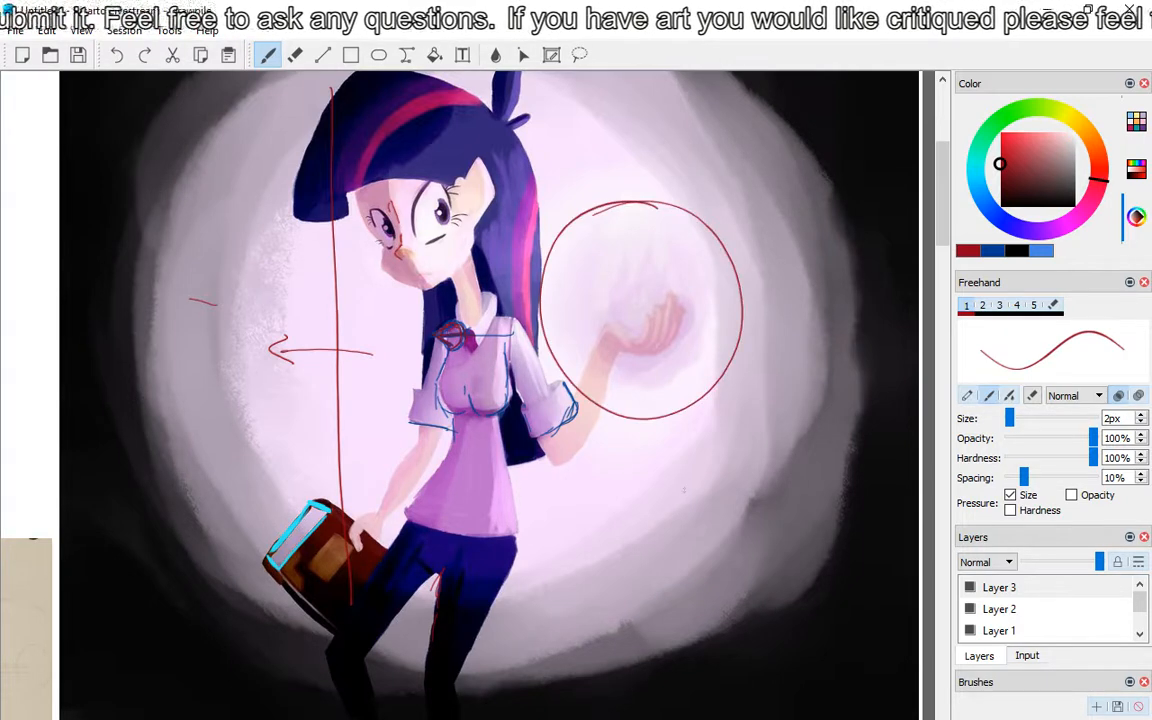
# Step: Add short red strokes on the girl's face and red direction marks along the left side of the background
pyautogui.moveTo(409, 206); pyautogui.dragTo(413, 233)
pyautogui.moveTo(407, 197); pyautogui.dragTo(409, 222)
pyautogui.moveTo(386, 219); pyautogui.dragTo(390, 253)
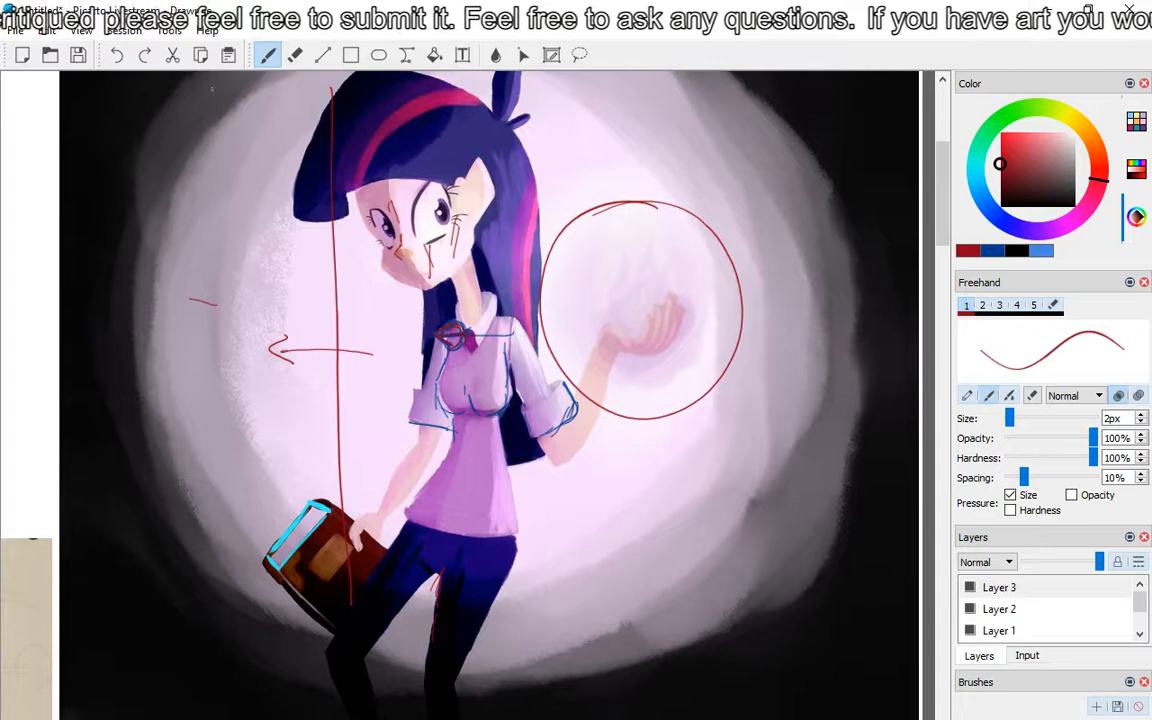
pyautogui.moveTo(120, 209); pyautogui.dragTo(201, 217)
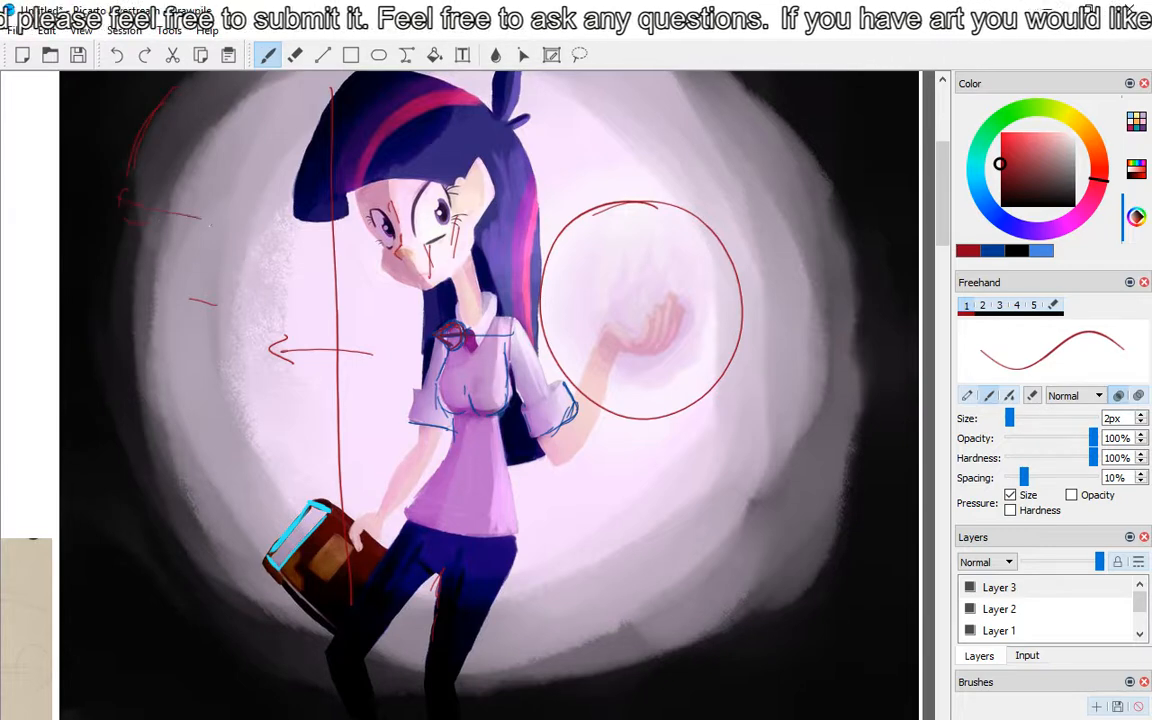
pyautogui.moveTo(232, 505)
pyautogui.mouseDown()
pyautogui.moveTo(190, 632)
pyautogui.moveTo(205, 705)
pyautogui.mouseUp()
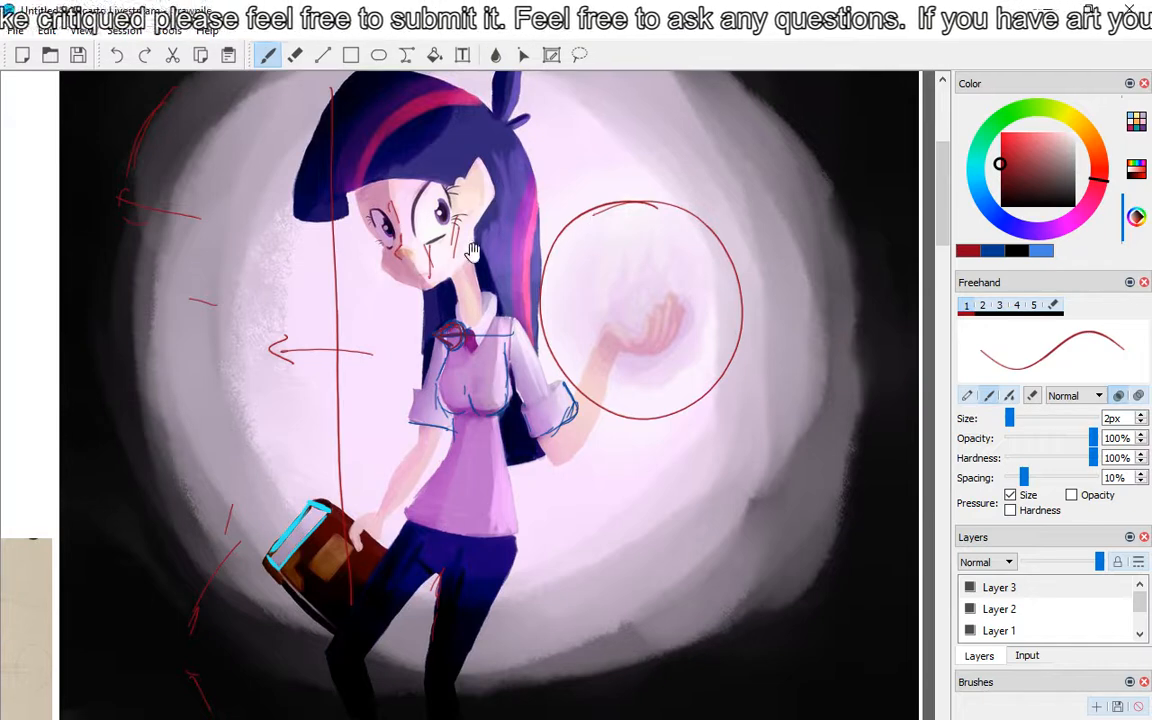
pyautogui.moveTo(273, 494); pyautogui.dragTo(713, 253)
pyautogui.moveTo(396, 476); pyautogui.dragTo(742, 308)
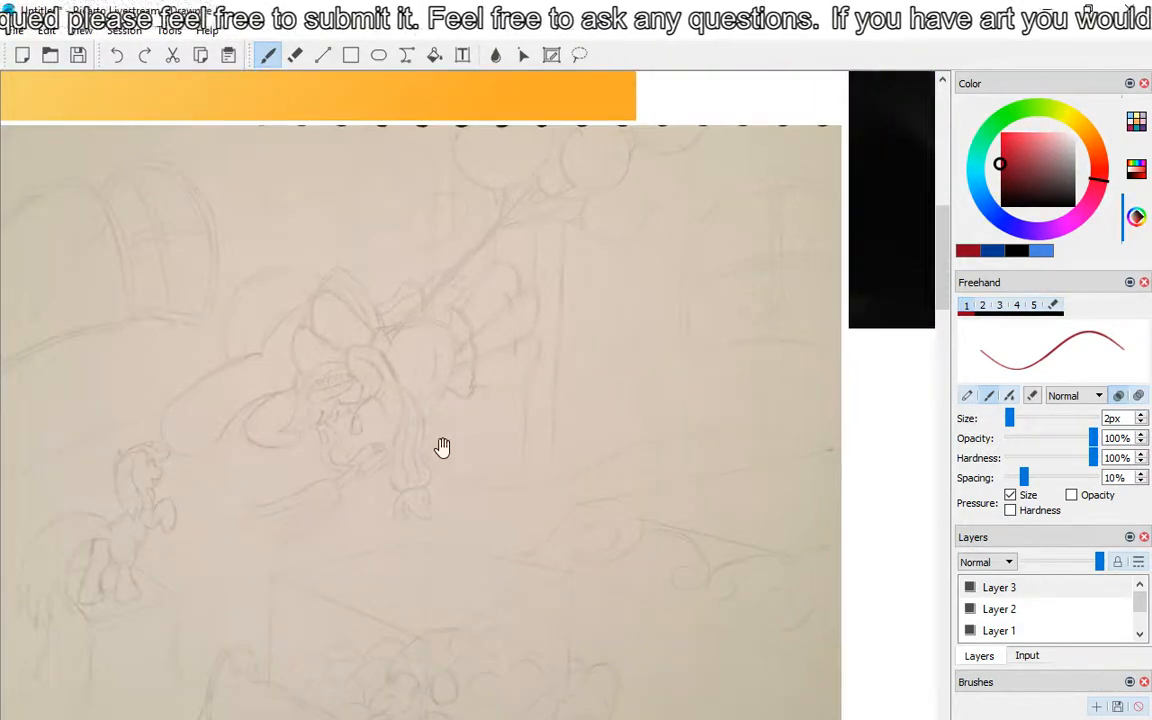
pyautogui.moveTo(442, 447)
pyautogui.mouseDown()
pyautogui.moveTo(612, 358)
pyautogui.moveTo(514, 393)
pyautogui.moveTo(531, 398)
pyautogui.mouseUp()
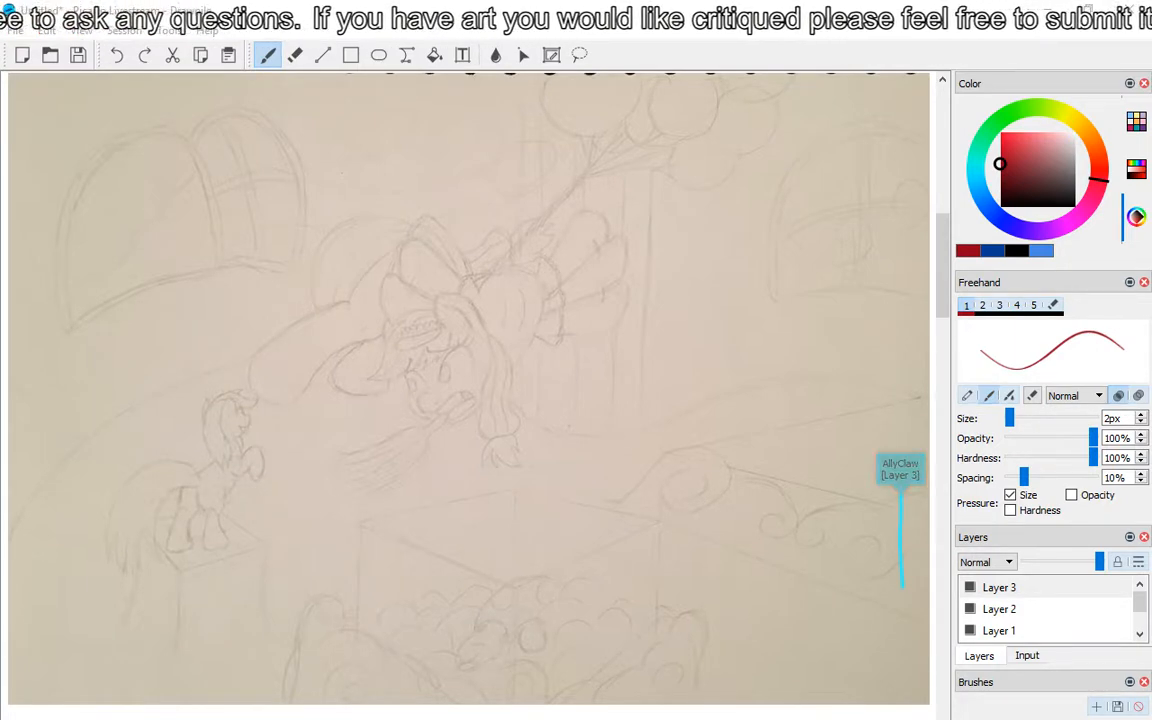
pyautogui.hotkey('alt', 'Tab')
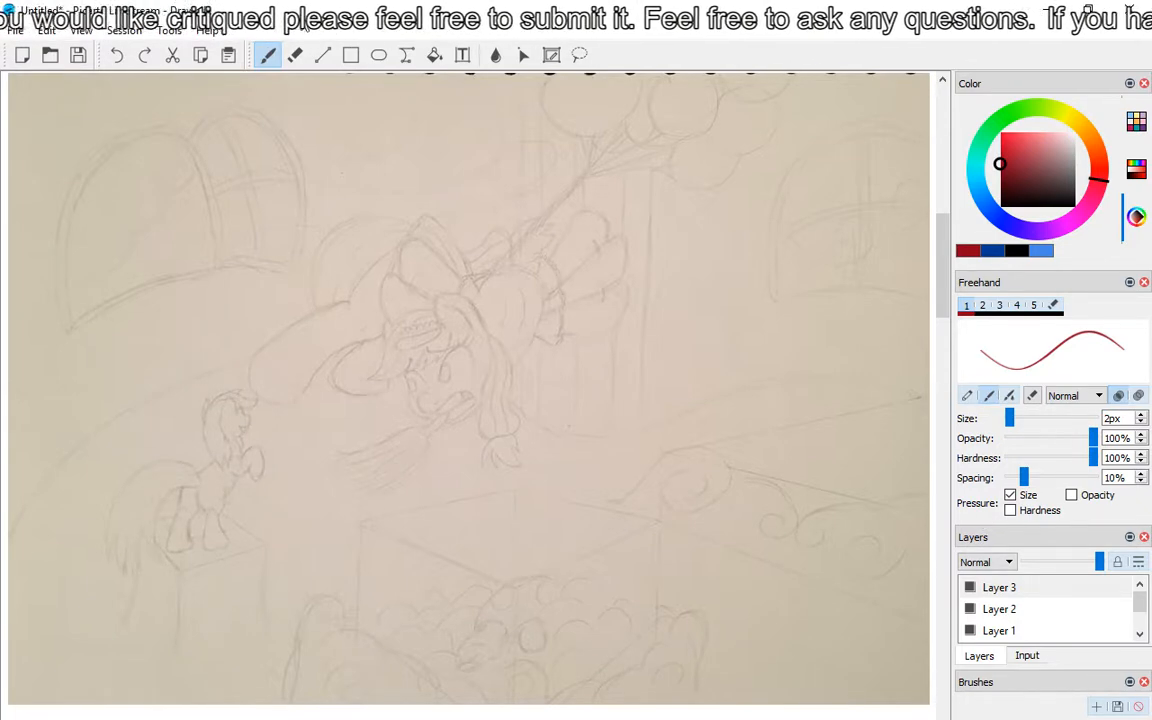
pyautogui.scroll(-5, 319, 141)
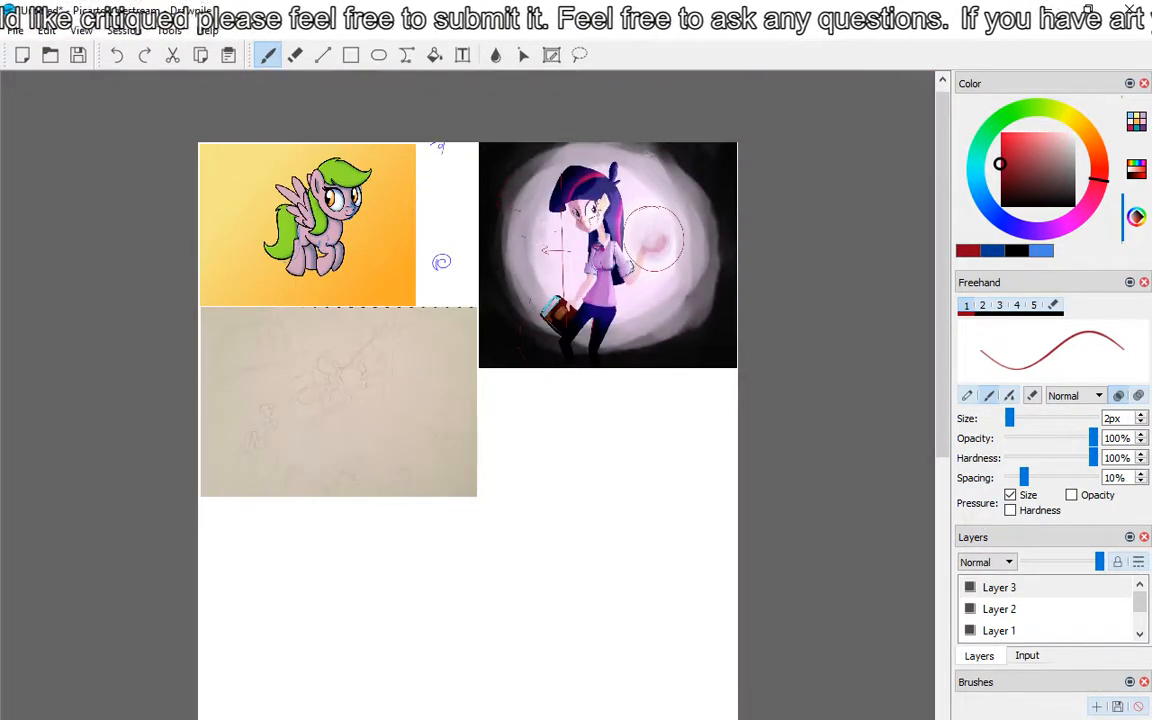
pyautogui.click(46, 31)
pyautogui.click(81, 180)
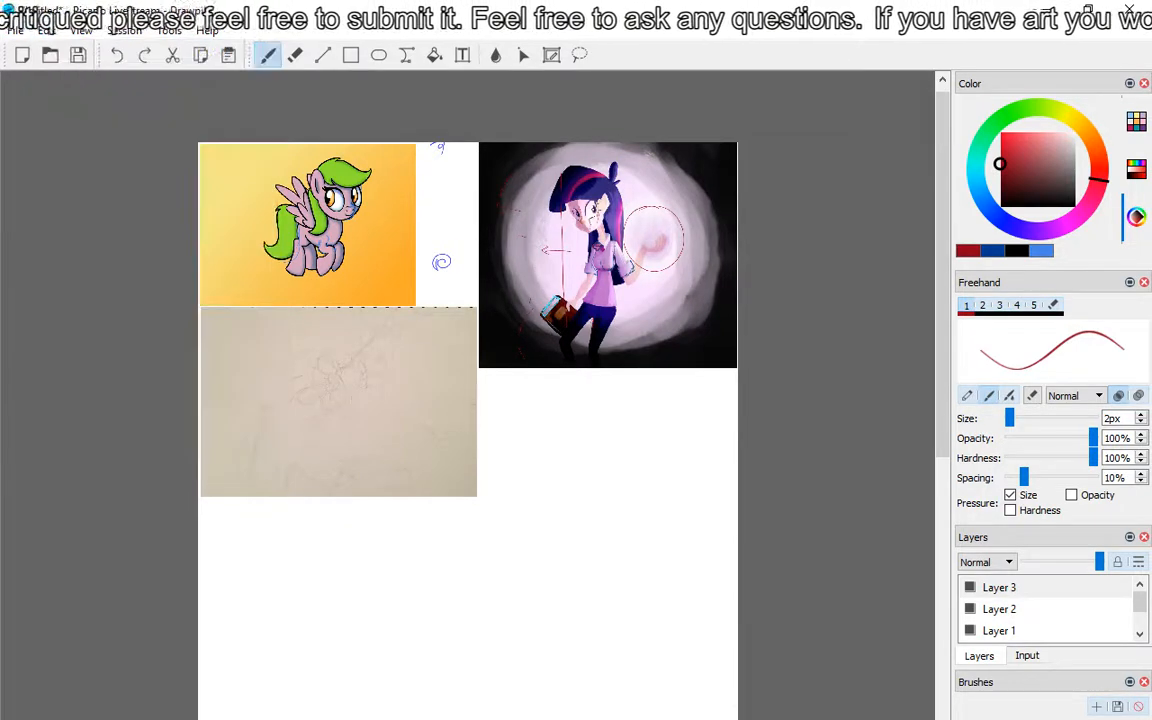
pyautogui.click(46, 31)
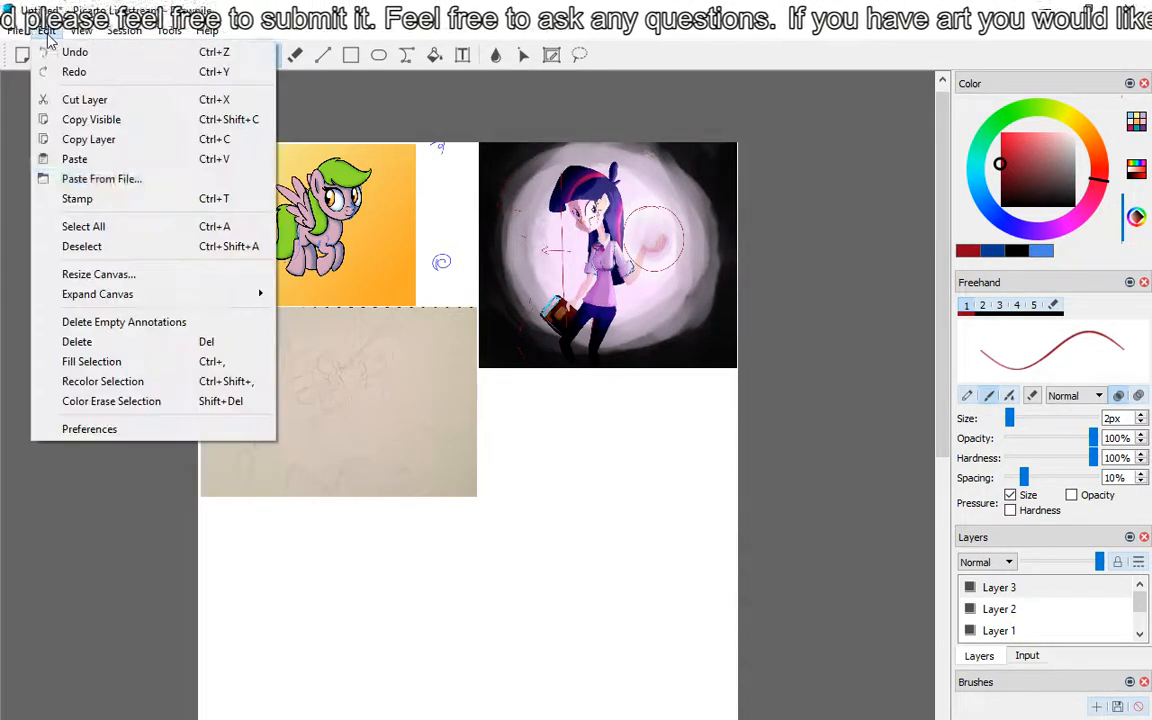
pyautogui.click(60, 177)
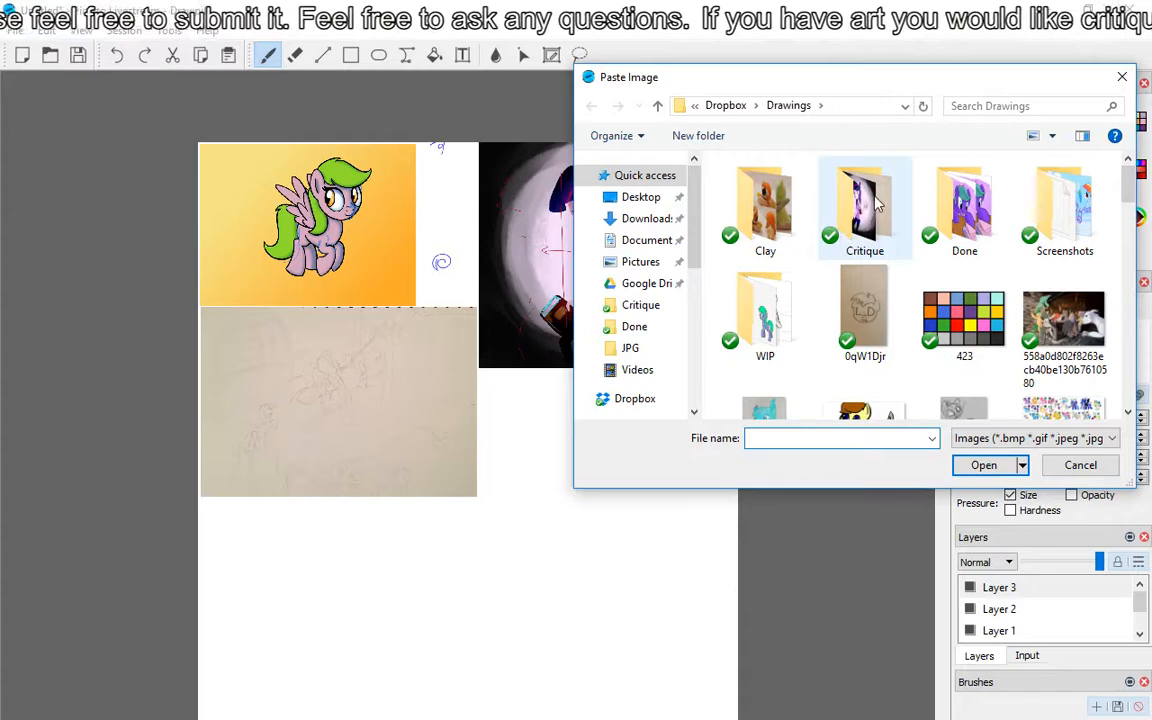
pyautogui.doubleClick(866, 205)
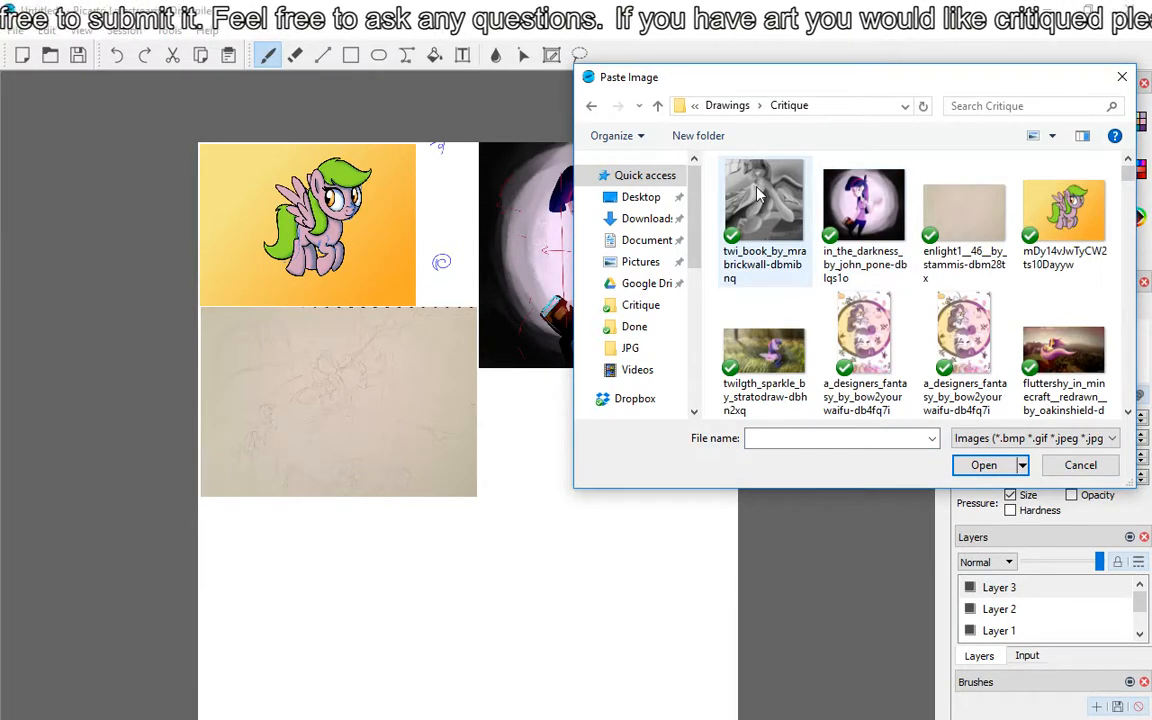
pyautogui.doubleClick(758, 192)
pyautogui.moveTo(463, 374); pyautogui.dragTo(592, 471)
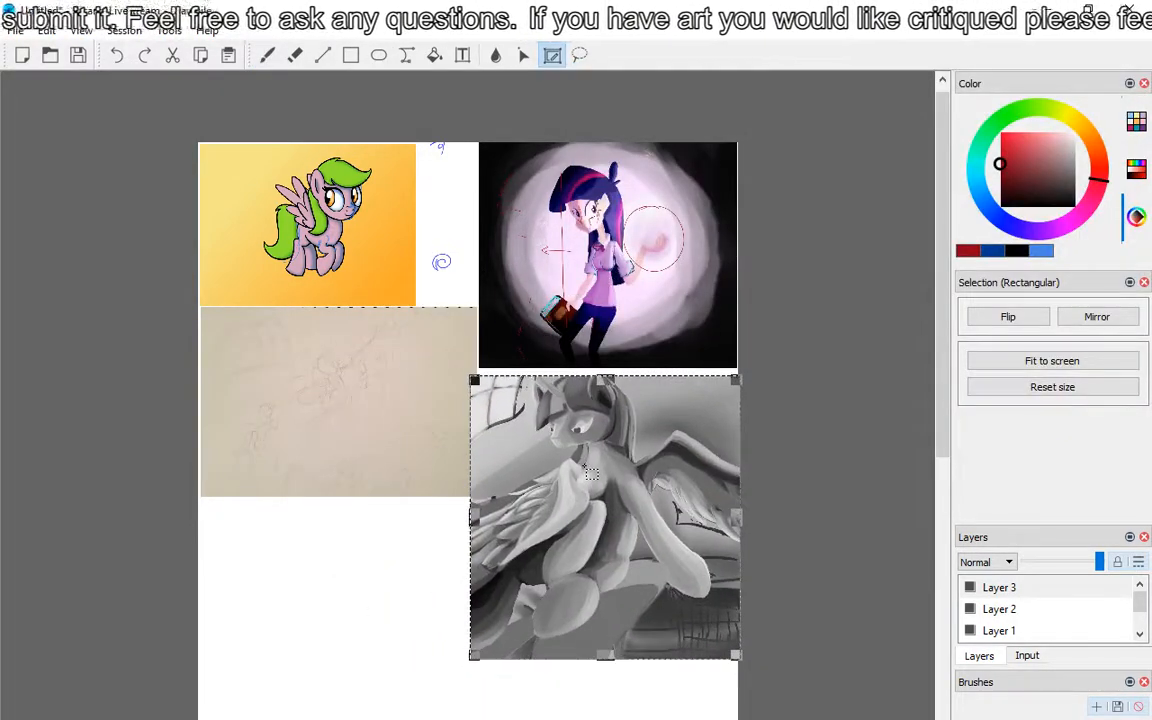
pyautogui.hotkey('ctrl', 'z')
pyautogui.hotkey('ctrl', 'z')
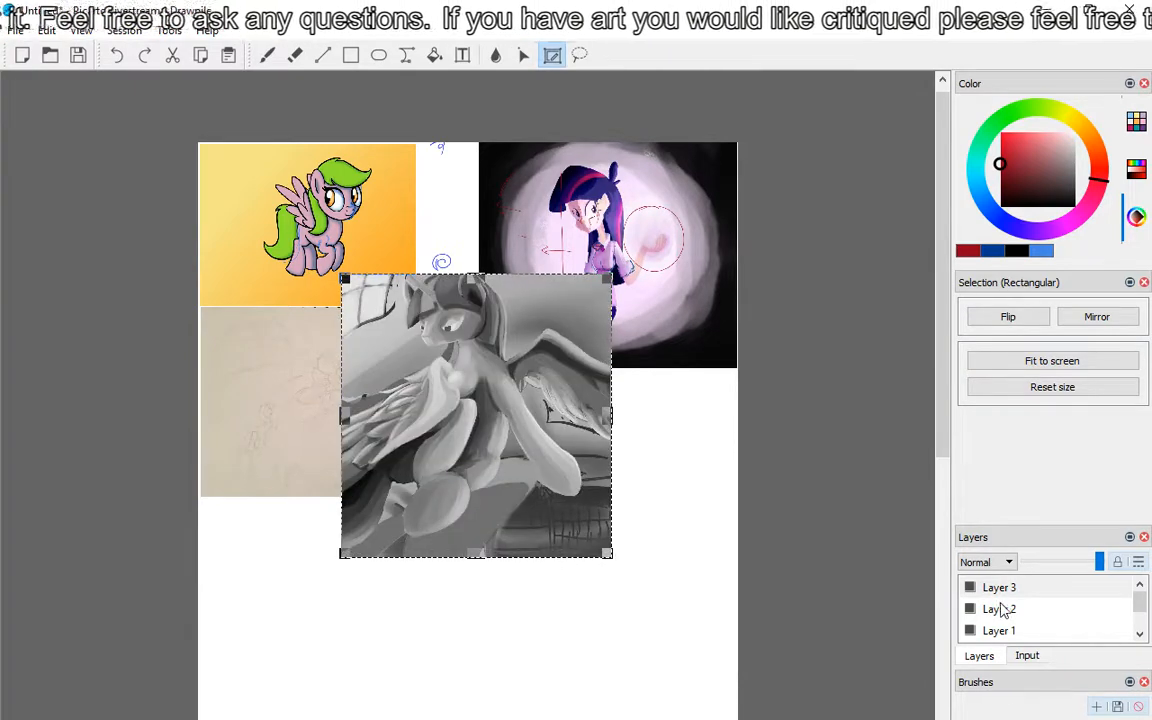
# Step: Paste the grey twi_book painting ending in dbmibnq from the Critique folder onto the Foreground layer and place it below the painted girl
pyautogui.click(1142, 638)
pyautogui.click(1142, 638)
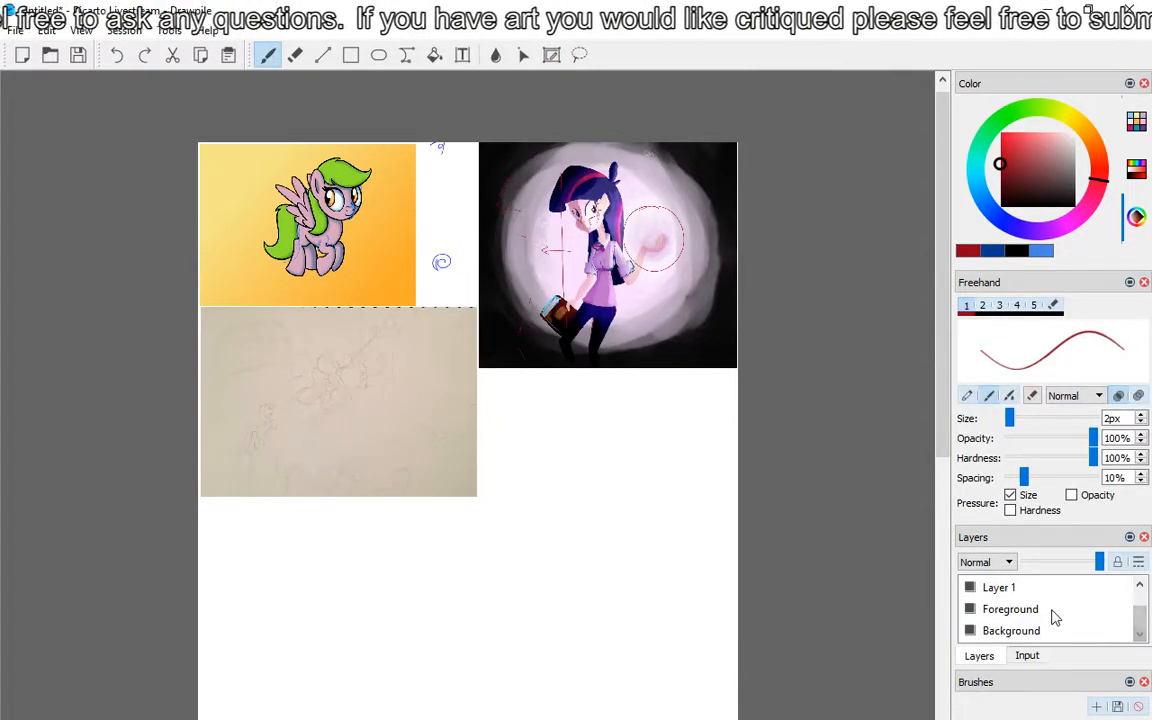
pyautogui.click(47, 30)
pyautogui.click(120, 178)
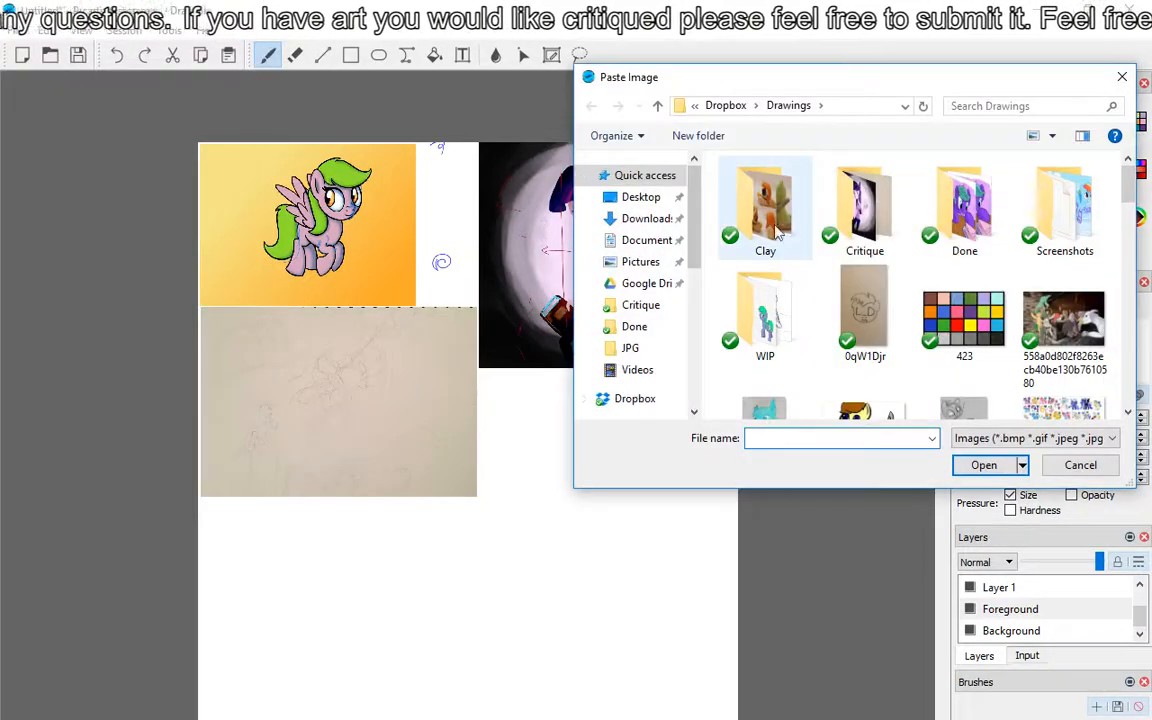
pyautogui.doubleClick(864, 205)
pyautogui.doubleClick(763, 200)
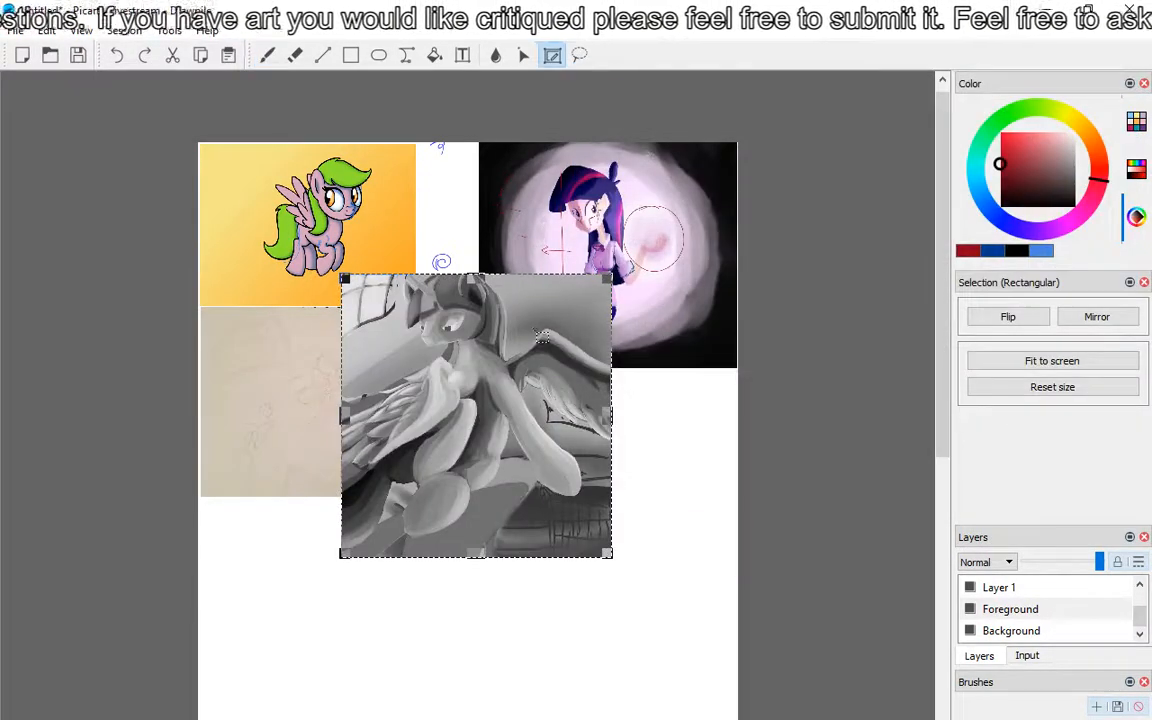
pyautogui.moveTo(541, 337); pyautogui.dragTo(680, 437)
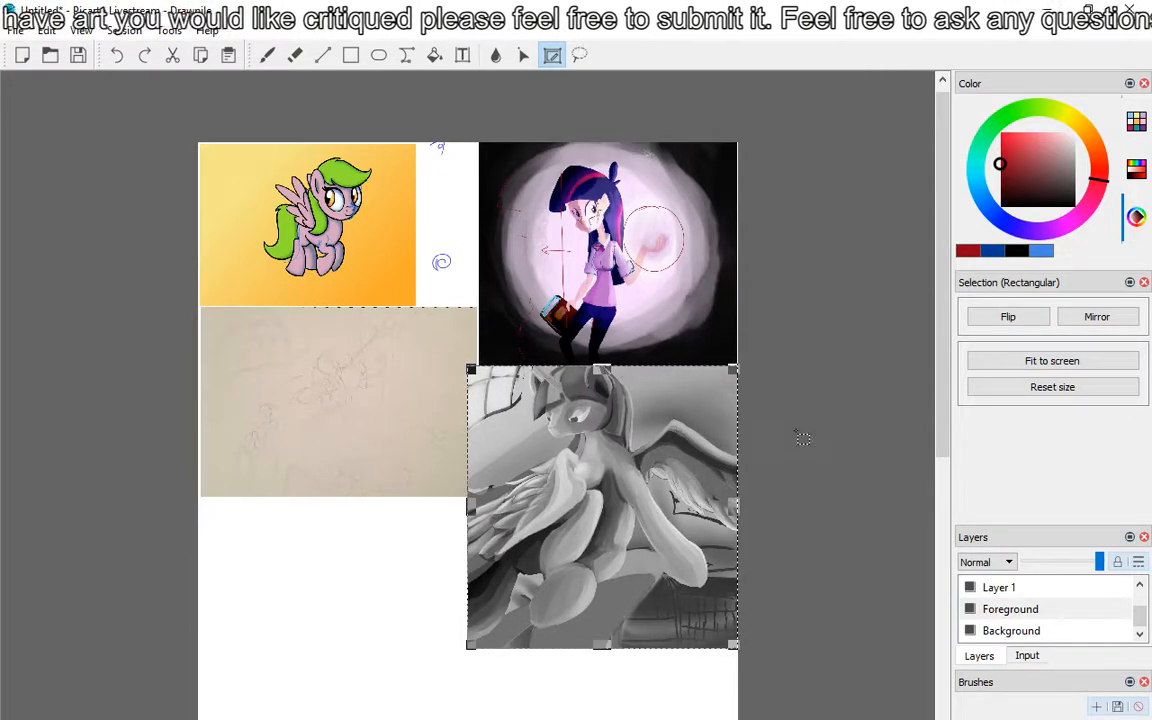
pyautogui.press('b')
# Step: Make Layer 3 the active layer for drawing
pyautogui.scroll(2, 995, 589)
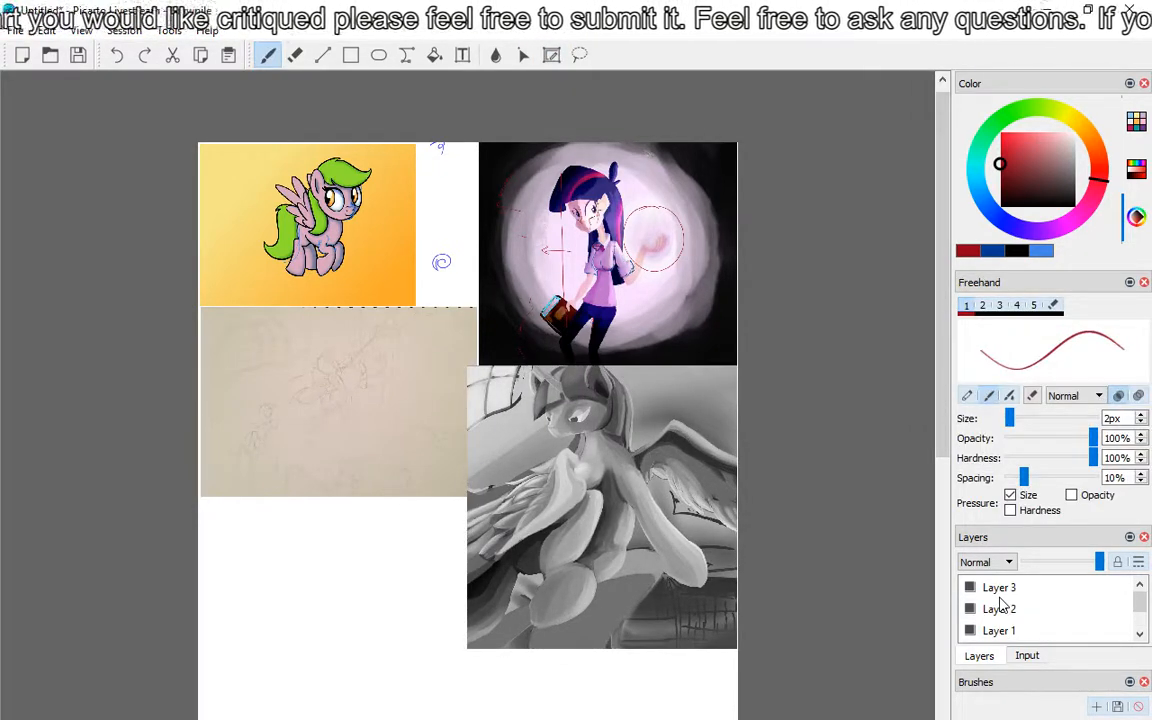
pyautogui.click(998, 587)
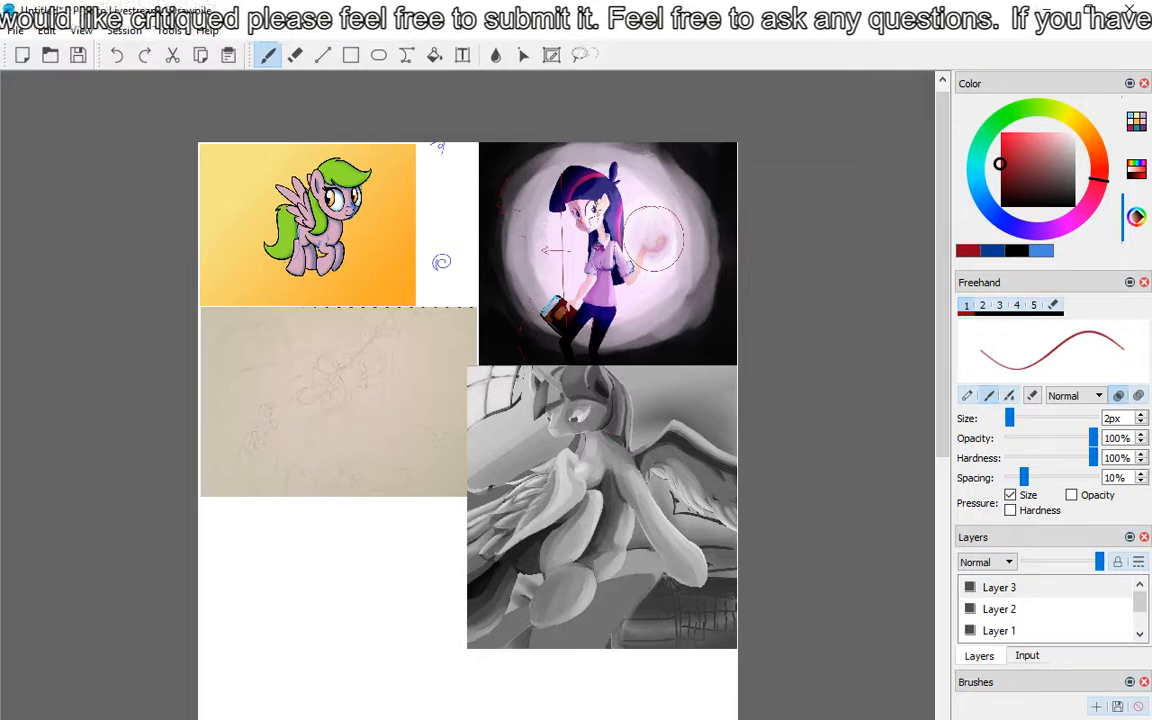
pyautogui.scroll(3, 580, 425)
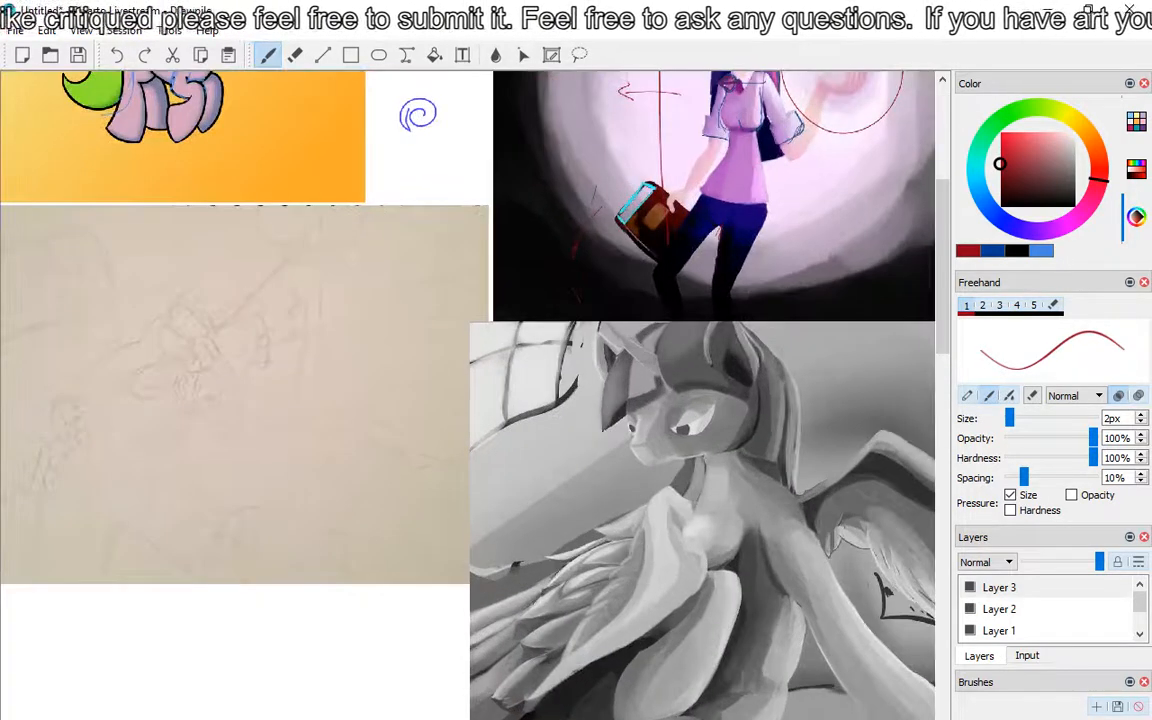
pyautogui.moveTo(714, 511); pyautogui.dragTo(614, 288)
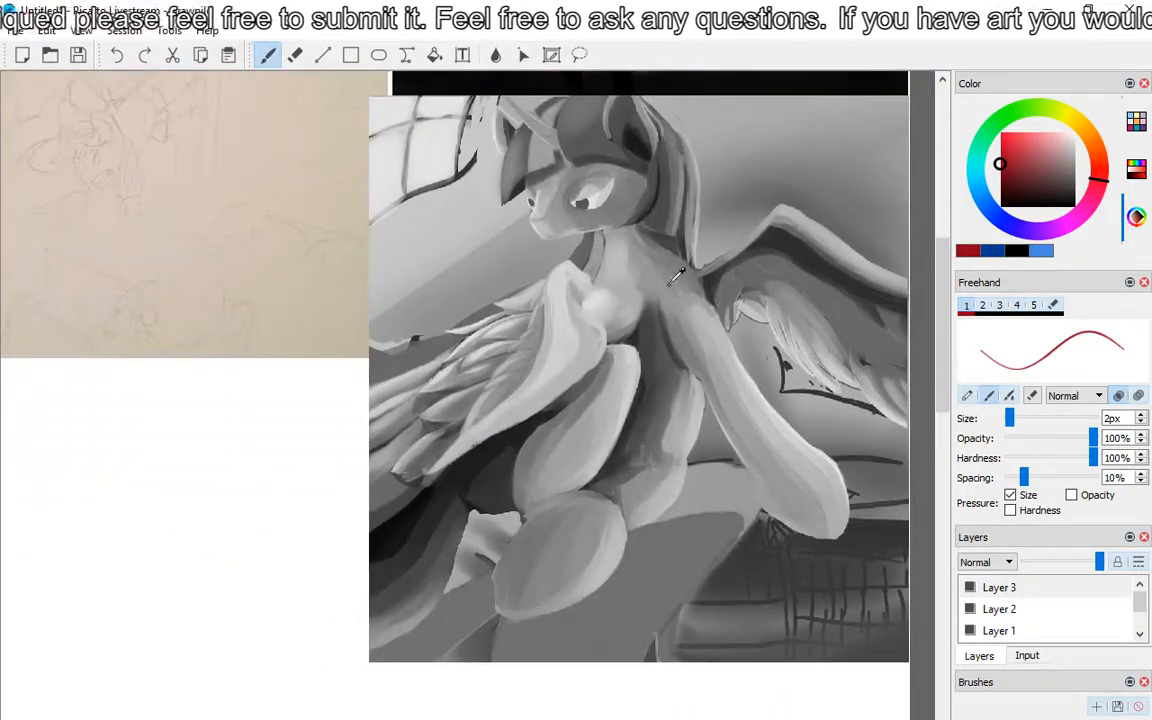
pyautogui.scroll(1, 697, 275)
pyautogui.scroll(2, 704, 264)
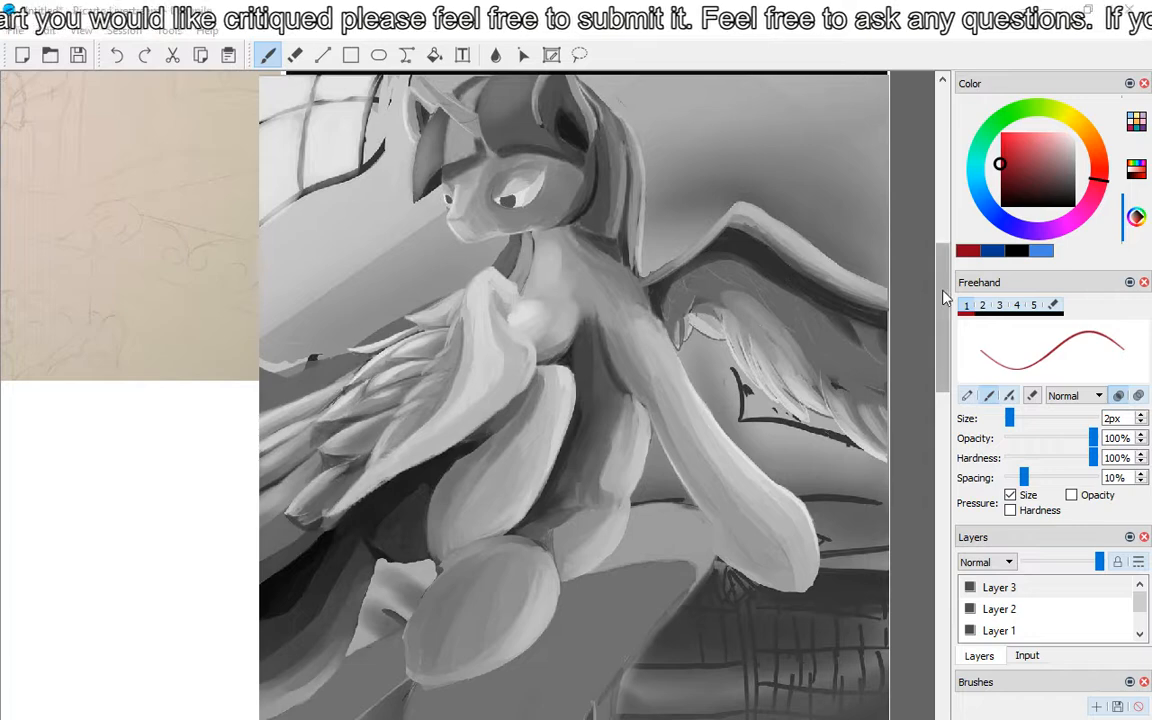
# Step: Select the Foreground layer as the target for another pasted image
pyautogui.moveTo(941, 296); pyautogui.dragTo(942, 355)
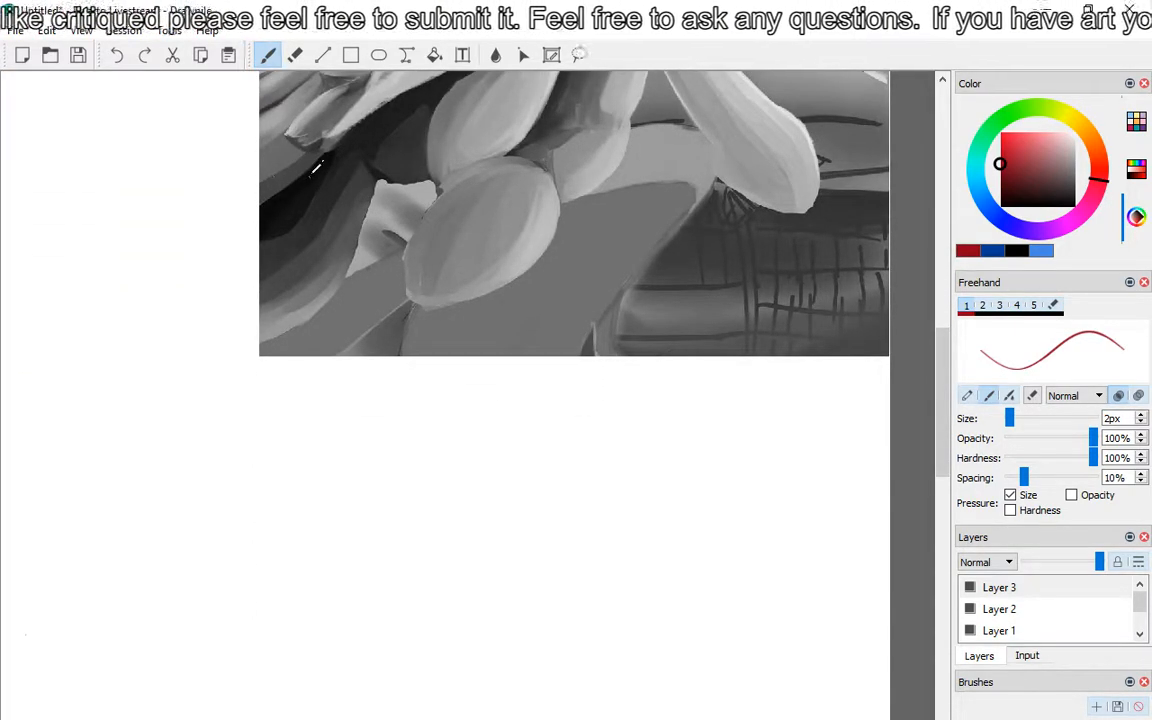
pyautogui.scroll(-3, 310, 180)
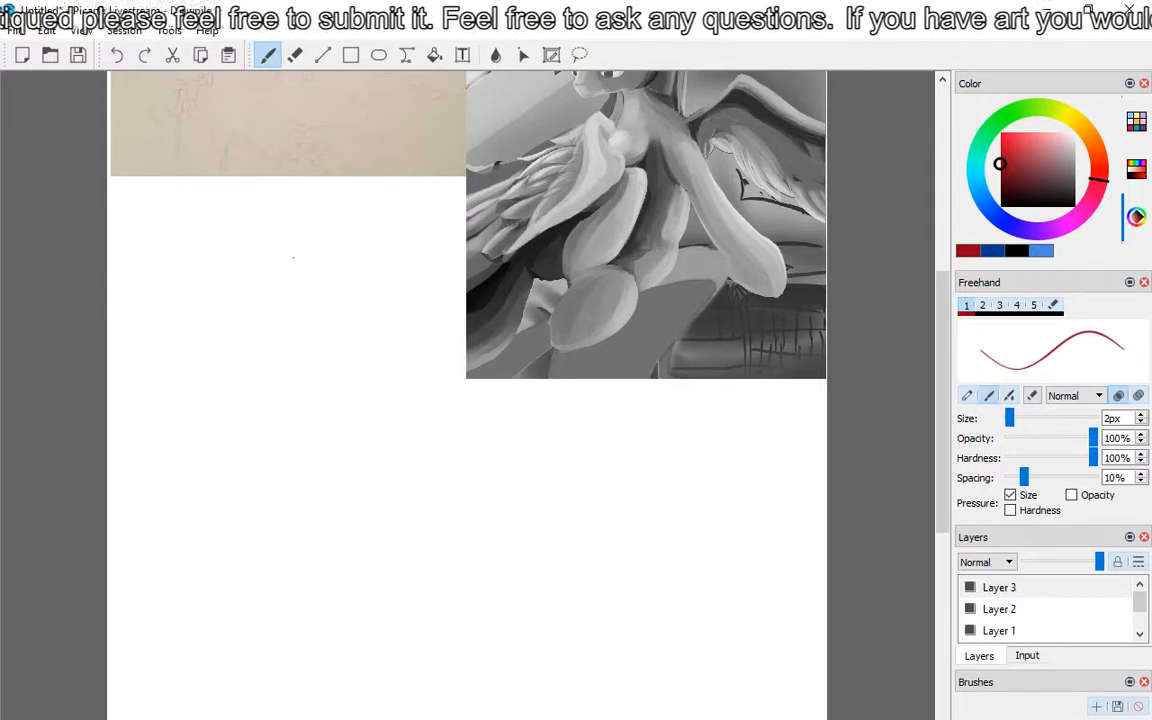
pyautogui.click(1140, 633)
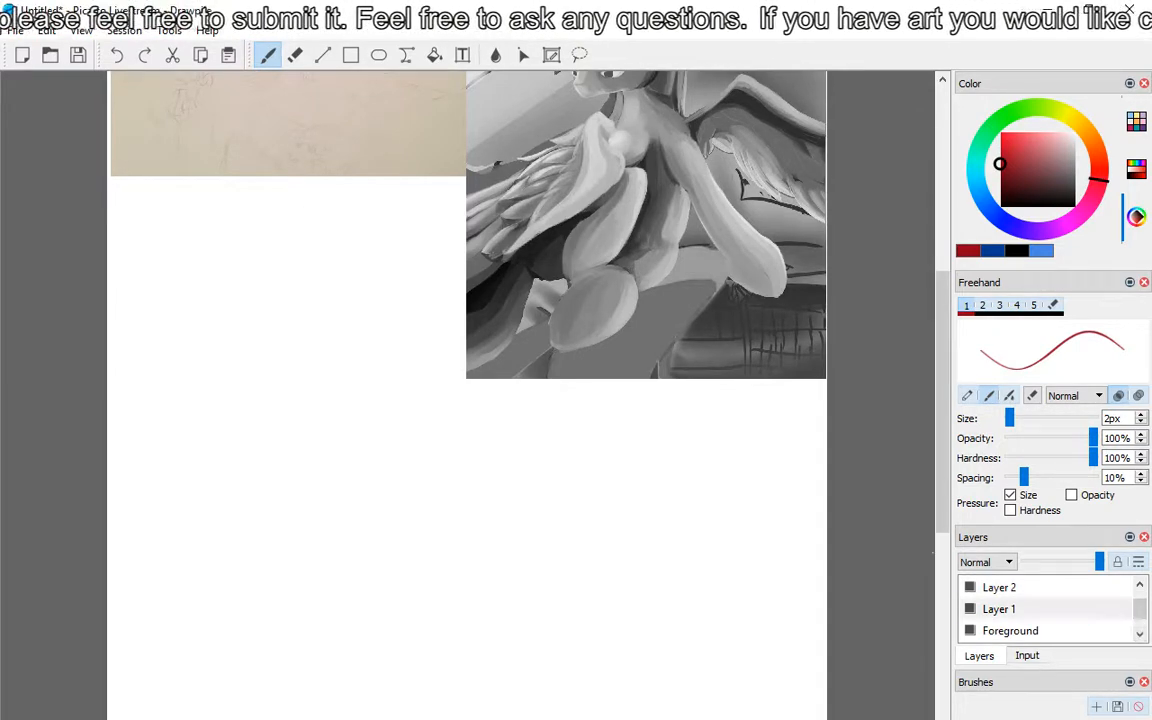
pyautogui.click(1000, 631)
pyautogui.click(15, 30)
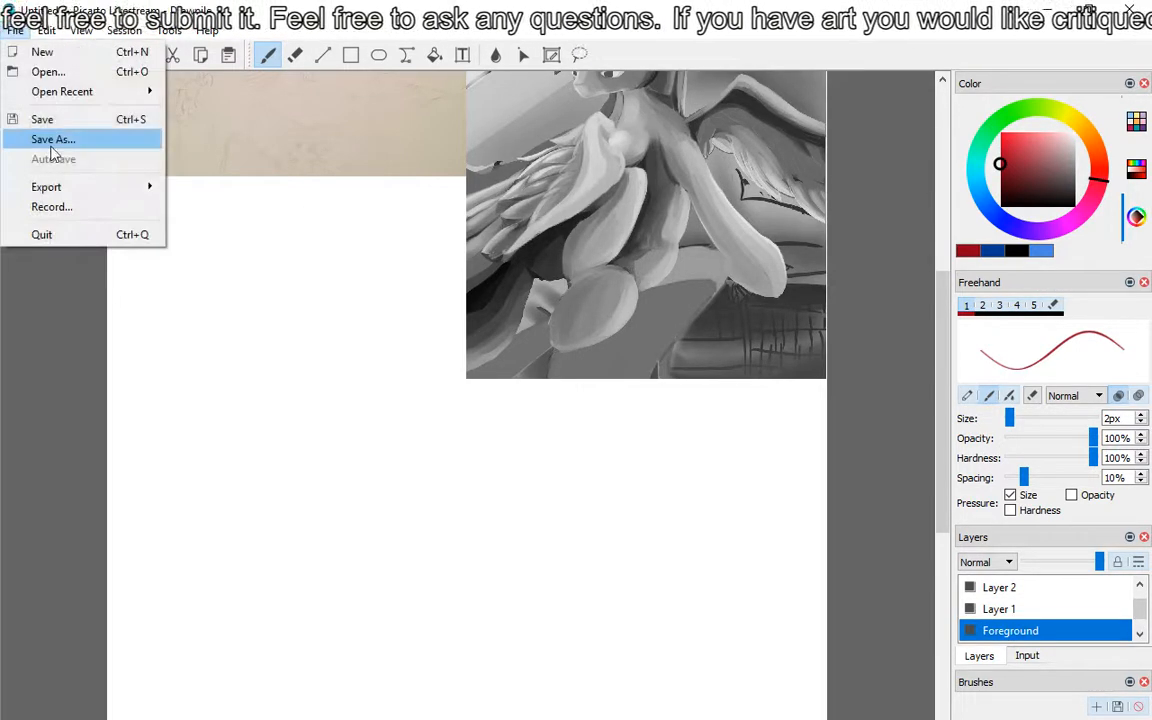
pyautogui.click(72, 182)
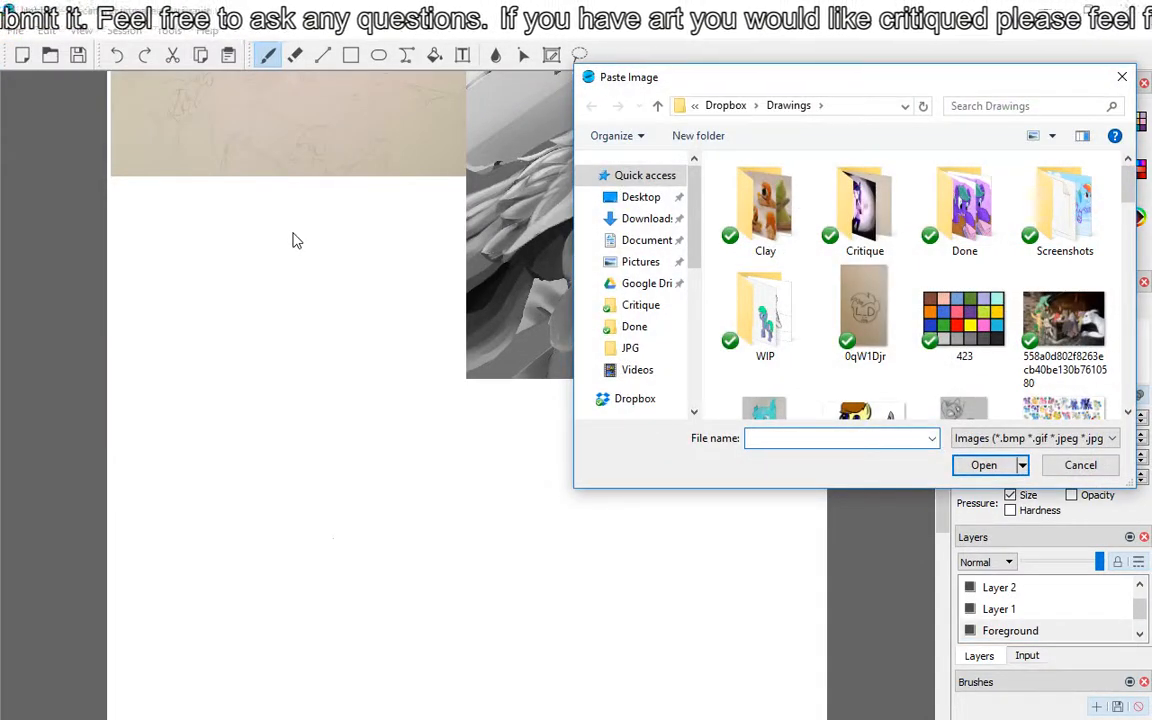
pyautogui.doubleClick(865, 210)
pyautogui.click(765, 207)
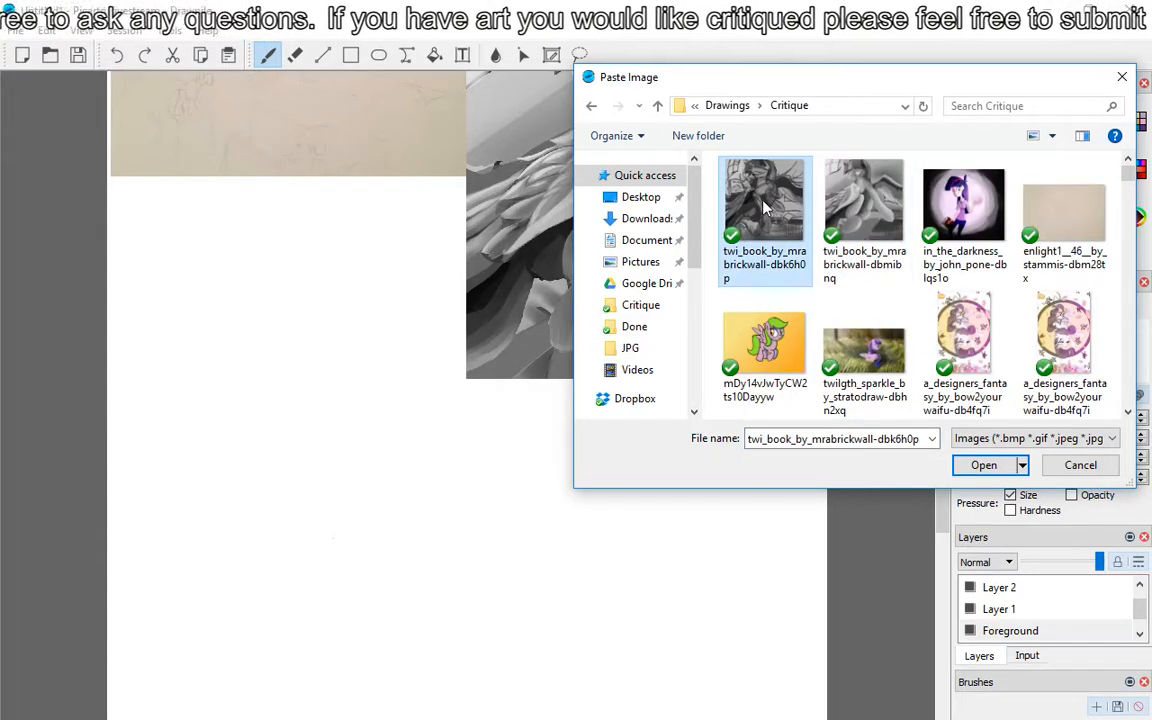
pyautogui.doubleClick(763, 204)
pyautogui.moveTo(763, 207)
pyautogui.mouseDown()
pyautogui.moveTo(407, 412)
pyautogui.moveTo(410, 391)
pyautogui.mouseUp()
pyautogui.hotkey('ctrl', 'z')
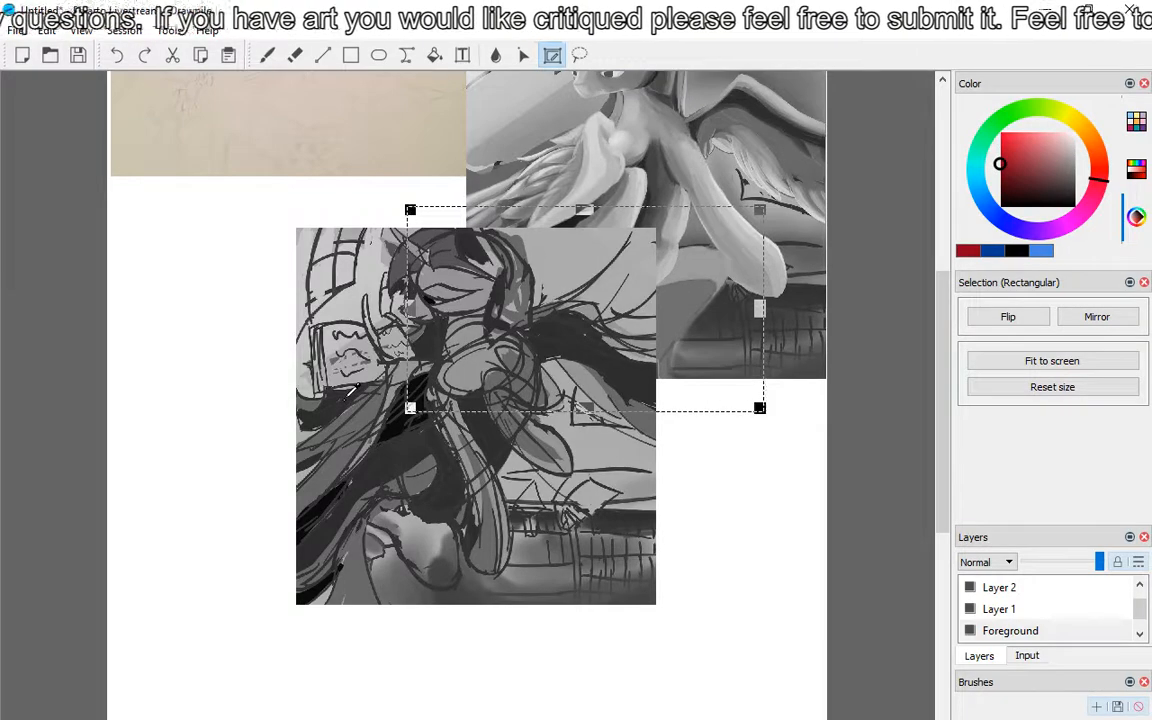
pyautogui.press('b')
pyautogui.hotkey('ctrl', 'z')
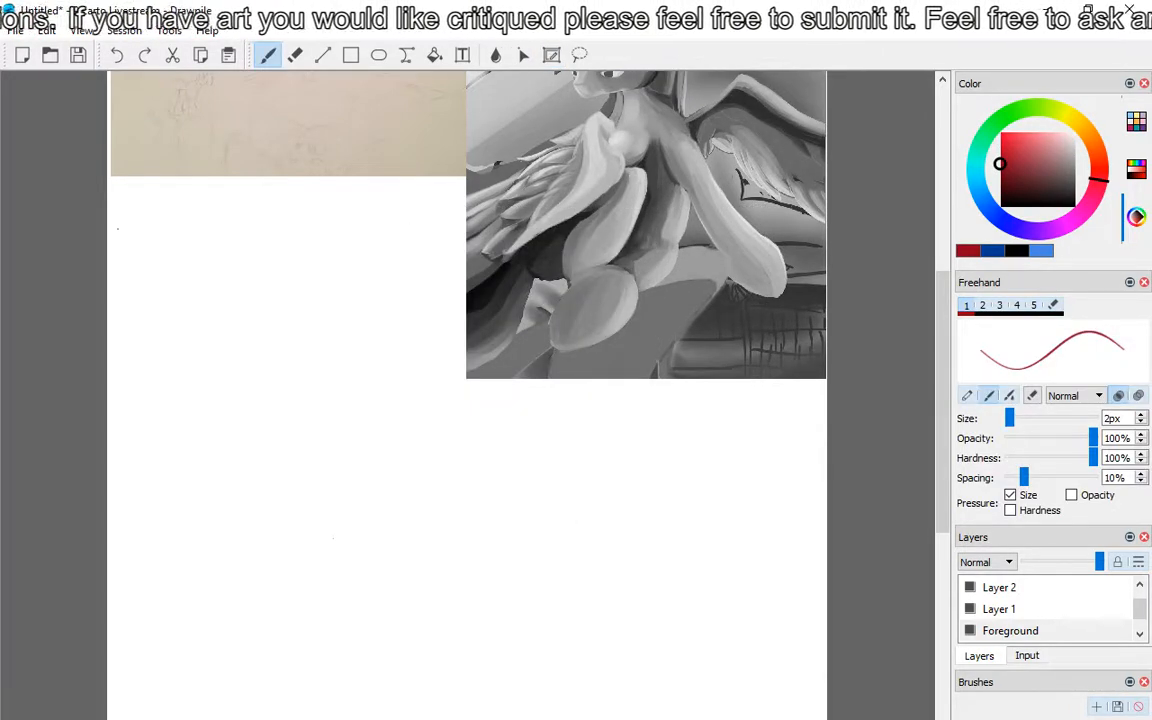
# Step: Paste the rough twi_book sketch ending in dbk6h0p from the Critique folder and place it directly below the pencil sketch, beside the grey painting
pyautogui.click(48, 31)
pyautogui.click(100, 175)
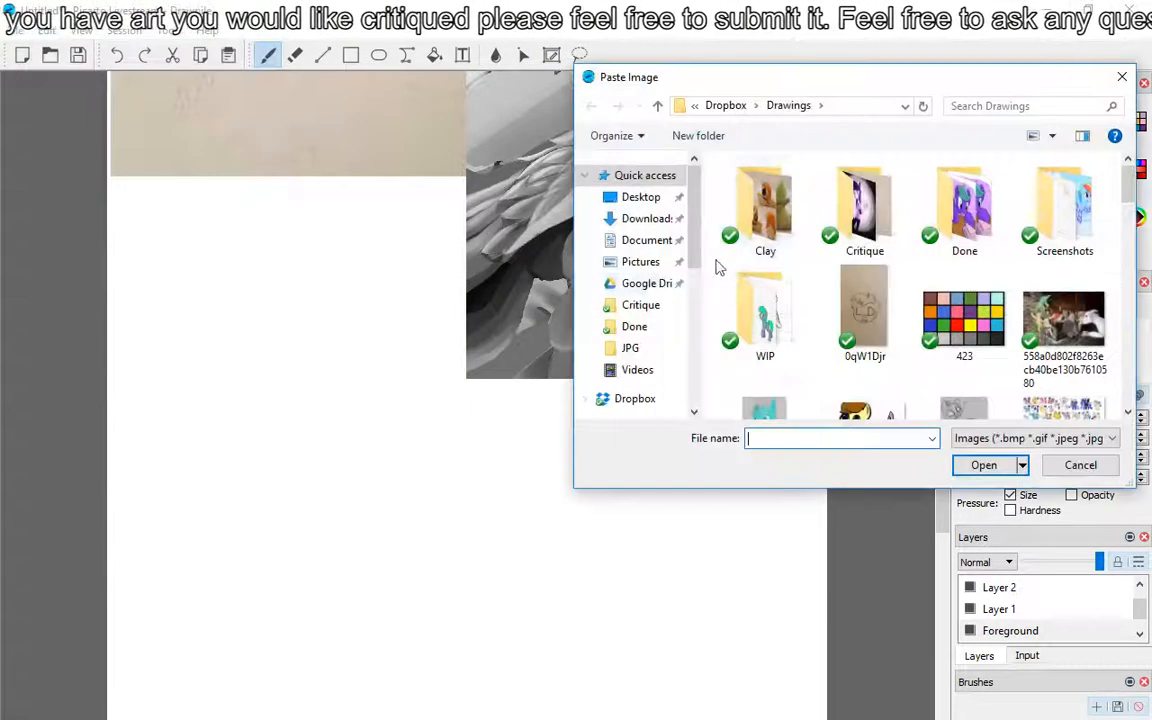
pyautogui.doubleClick(840, 215)
pyautogui.doubleClick(764, 225)
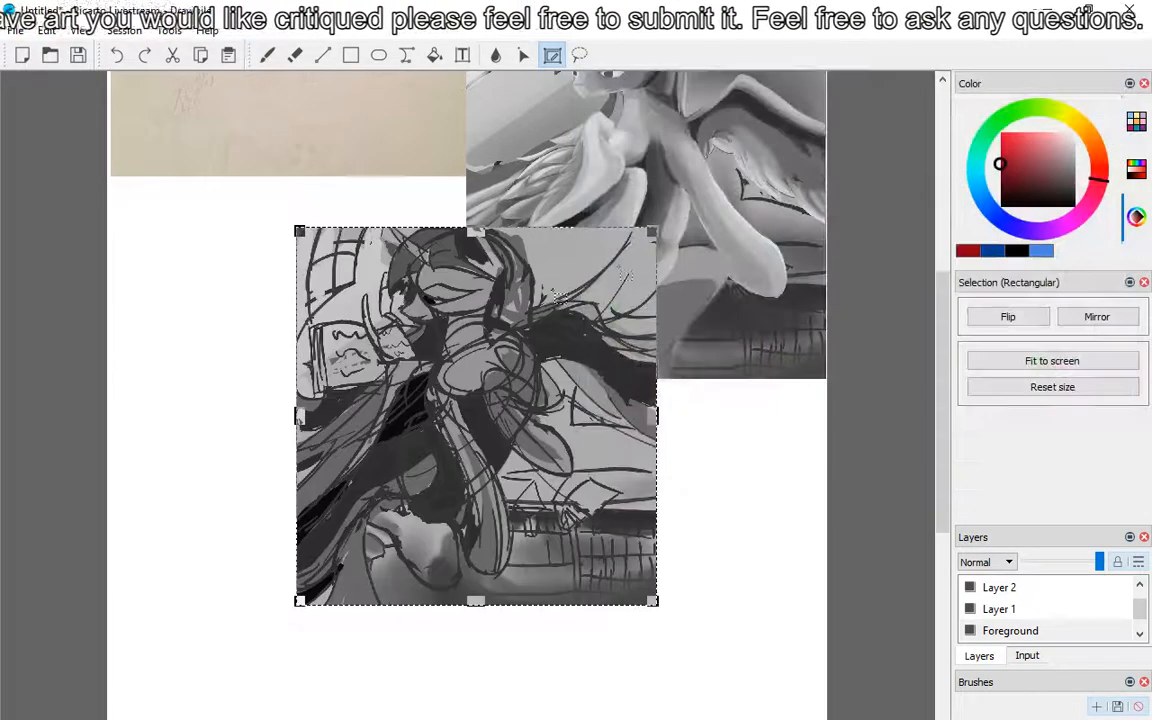
pyautogui.moveTo(263, 287)
pyautogui.mouseDown()
pyautogui.moveTo(164, 278)
pyautogui.moveTo(182, 276)
pyautogui.mouseUp()
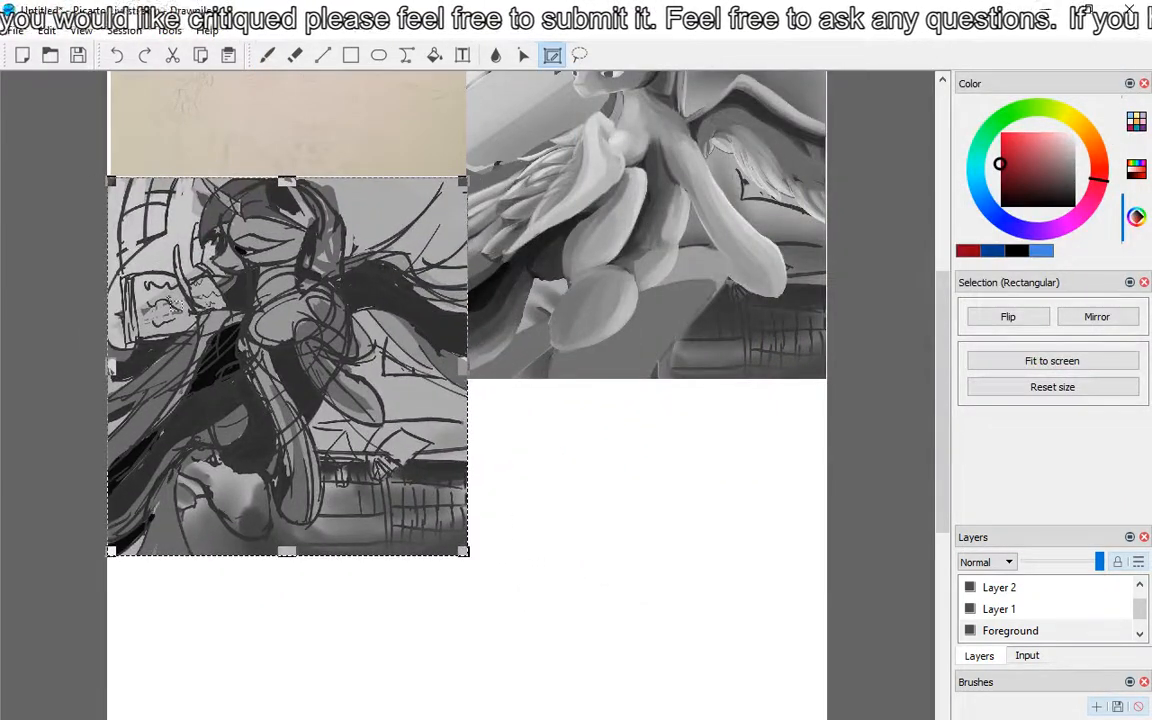
pyautogui.press('b')
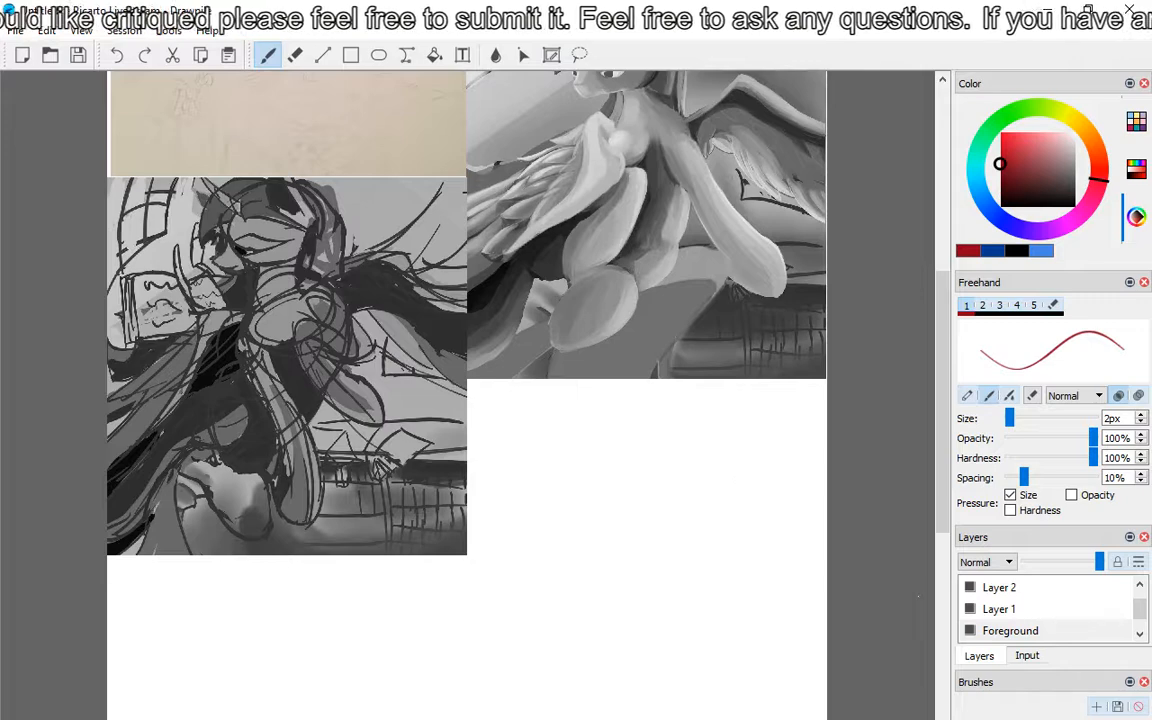
# Step: Make Layer 2 the active layer
pyautogui.click(1005, 588)
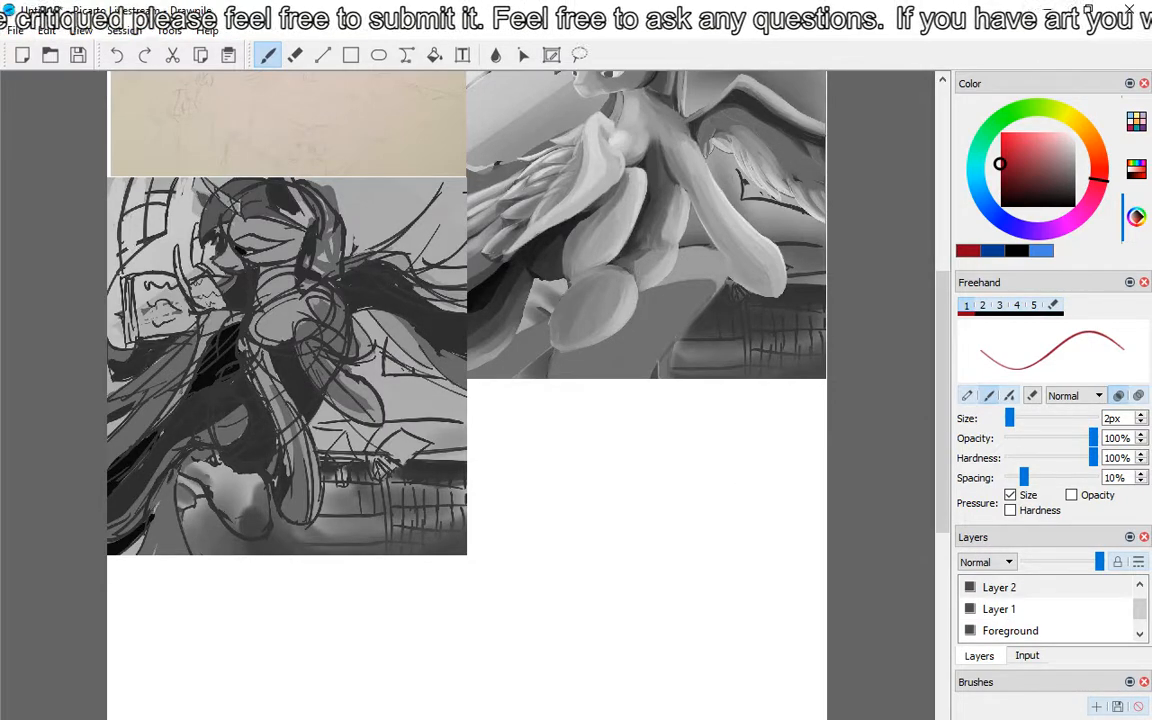
pyautogui.scroll(2, 285, 400)
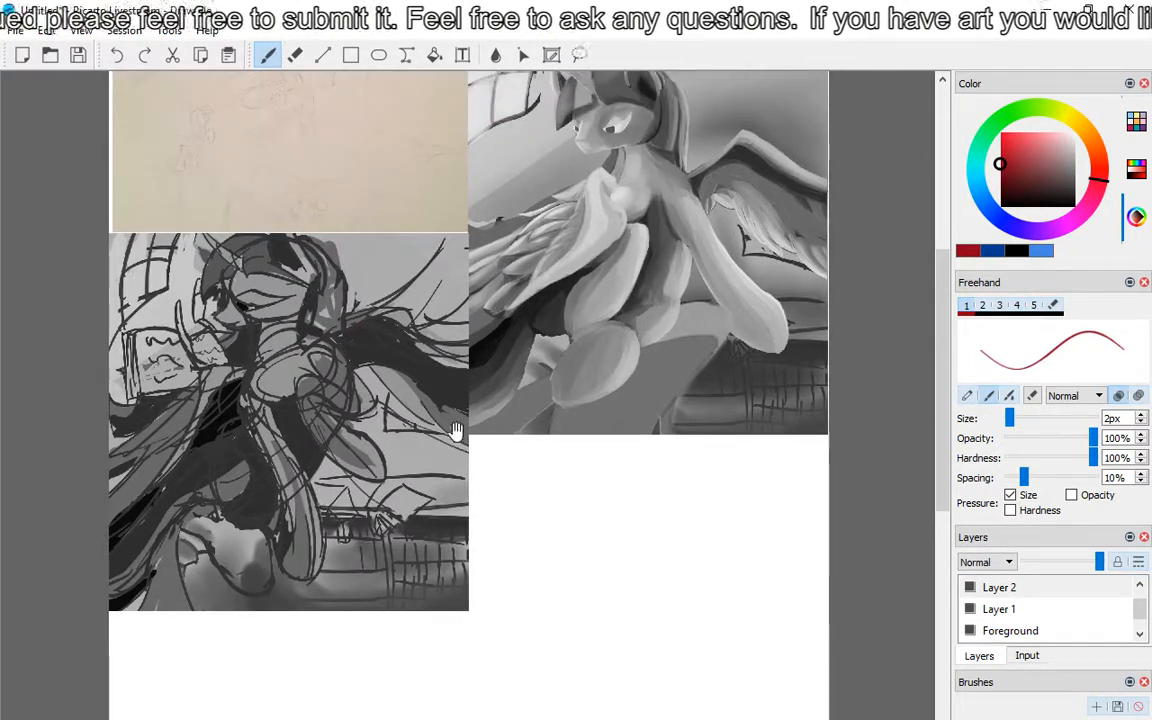
pyautogui.scroll(2, 322, 386)
pyautogui.moveTo(305, 397); pyautogui.dragTo(652, 376)
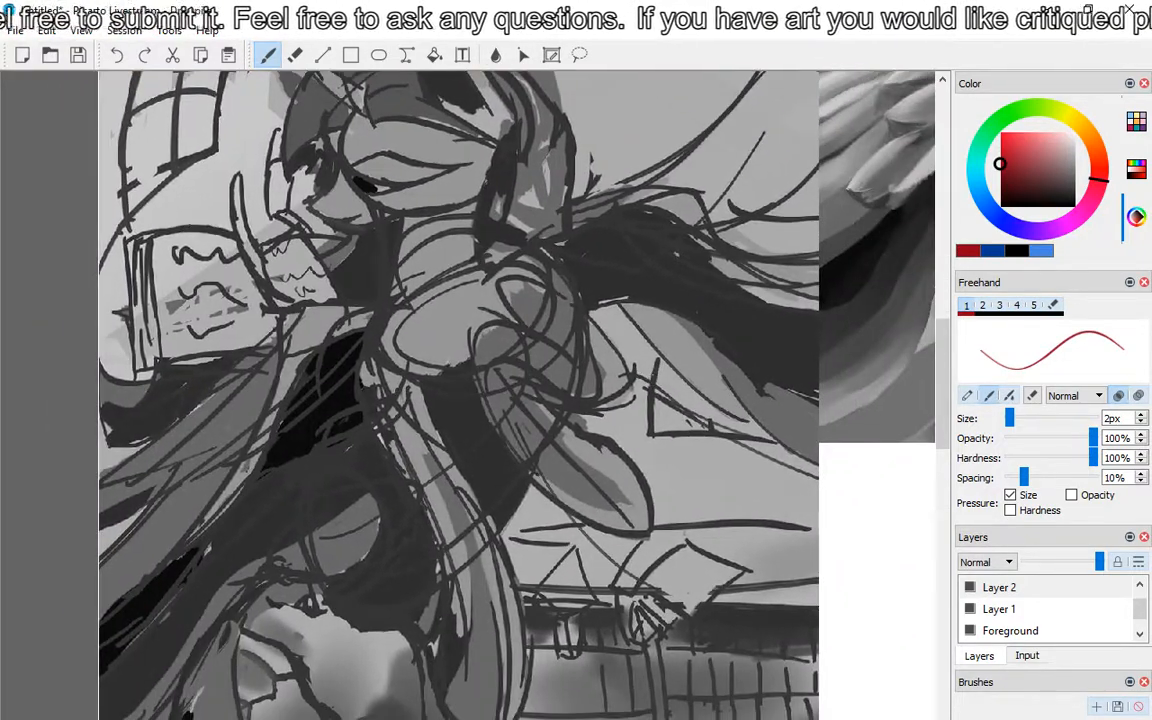
pyautogui.scroll(-1, 660, 358)
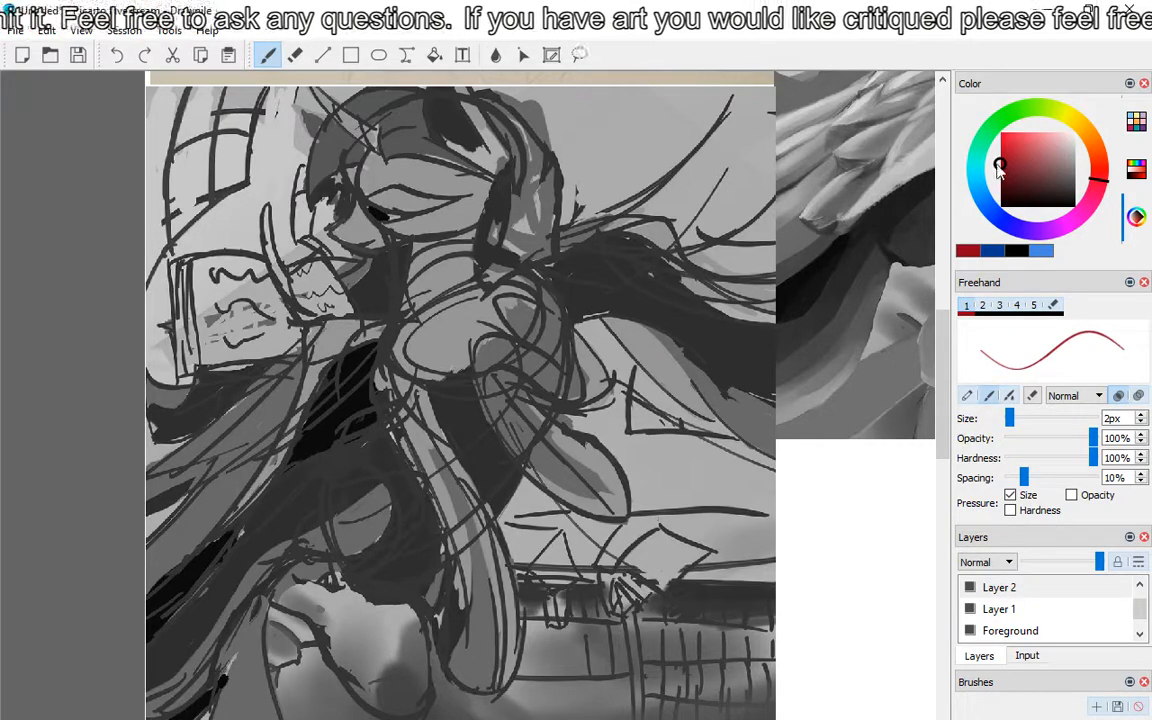
# Step: Set the brush size to 9 px and trace the rough sketch's muzzle, chin and back of the head in red
pyautogui.moveTo(1010, 418); pyautogui.dragTo(1015, 418)
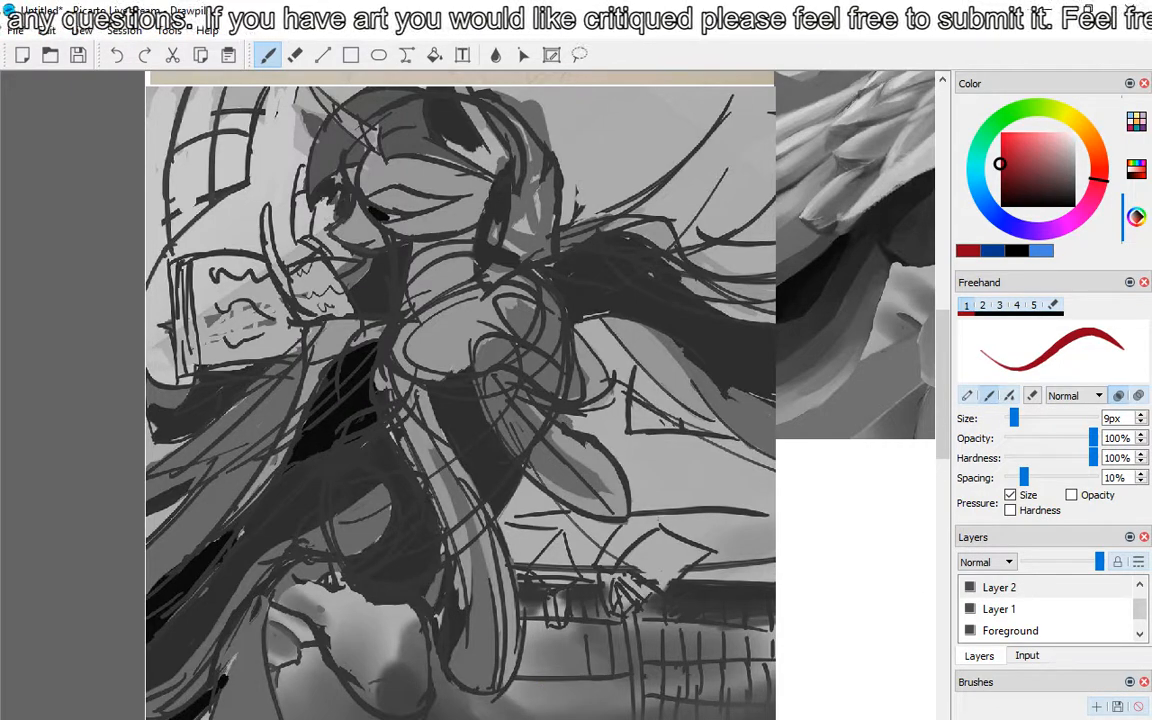
pyautogui.moveTo(358, 168)
pyautogui.mouseDown()
pyautogui.moveTo(498, 174)
pyautogui.moveTo(336, 156)
pyautogui.mouseUp()
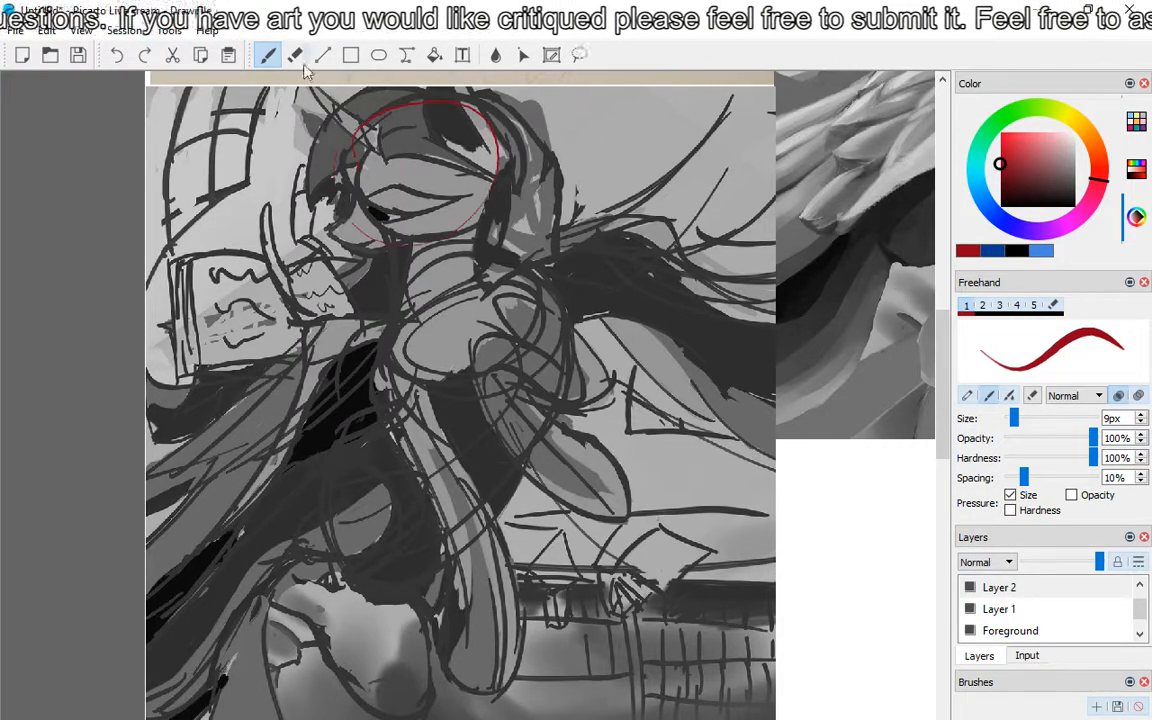
pyautogui.click(118, 56)
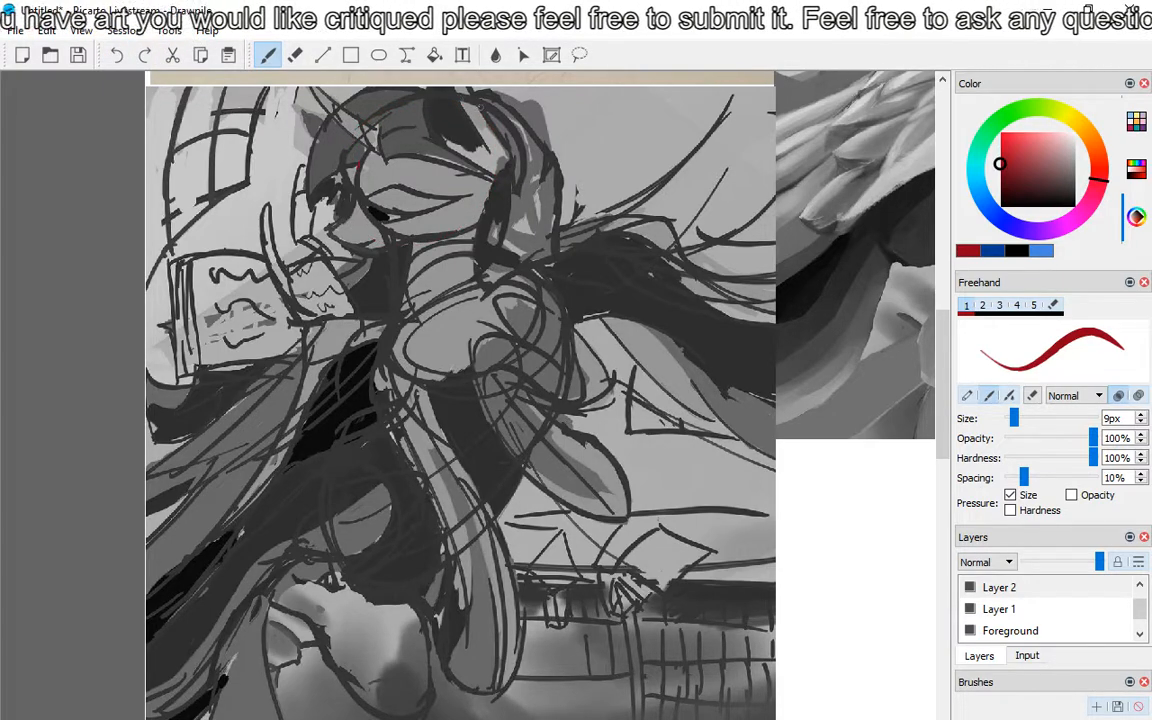
pyautogui.moveTo(942, 343); pyautogui.dragTo(942, 336)
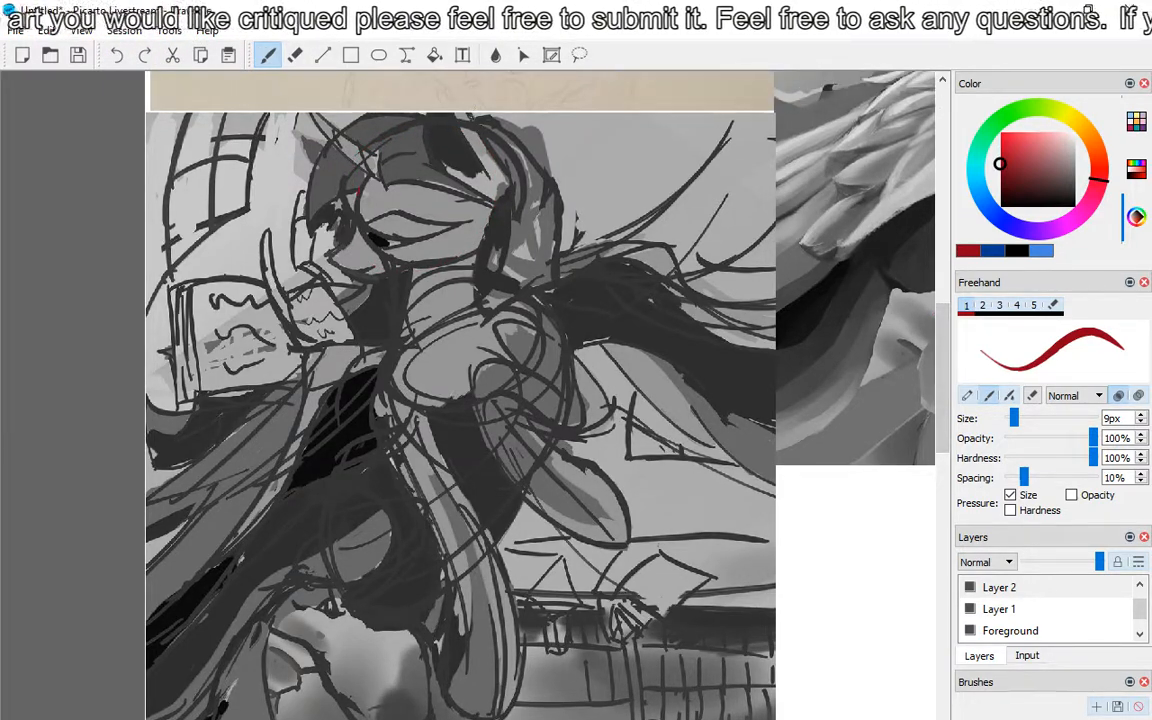
pyautogui.moveTo(467, 110)
pyautogui.mouseDown()
pyautogui.moveTo(515, 205)
pyautogui.moveTo(510, 258)
pyautogui.moveTo(470, 292)
pyautogui.mouseUp()
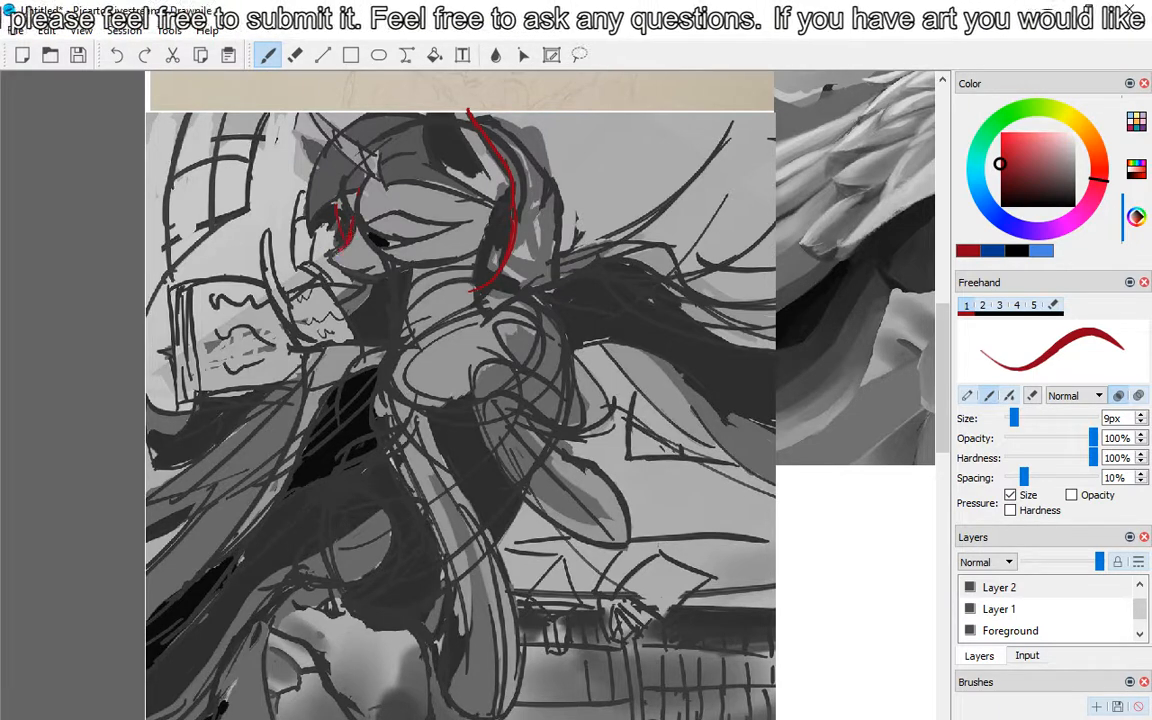
pyautogui.moveTo(340, 250)
pyautogui.mouseDown()
pyautogui.moveTo(337, 260)
pyautogui.moveTo(379, 282)
pyautogui.moveTo(408, 274)
pyautogui.mouseUp()
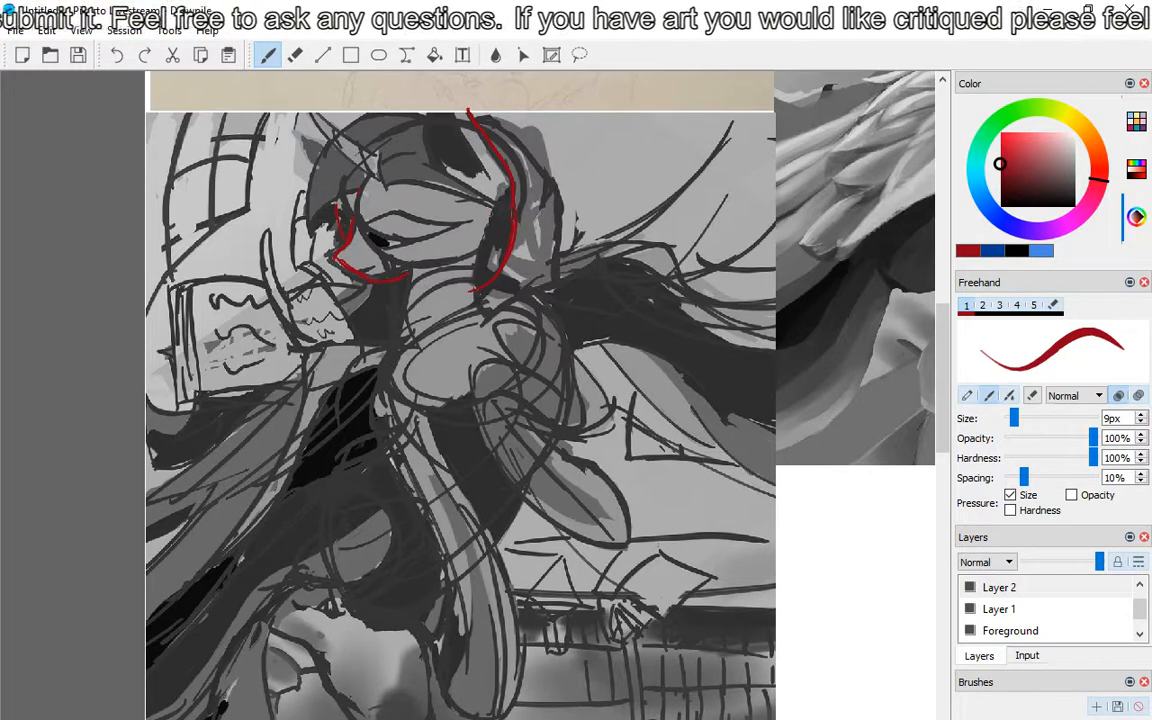
# Step: Erase the lower part of the red line behind the head and redraw it running straighter down the back of the neck
pyautogui.press('e')
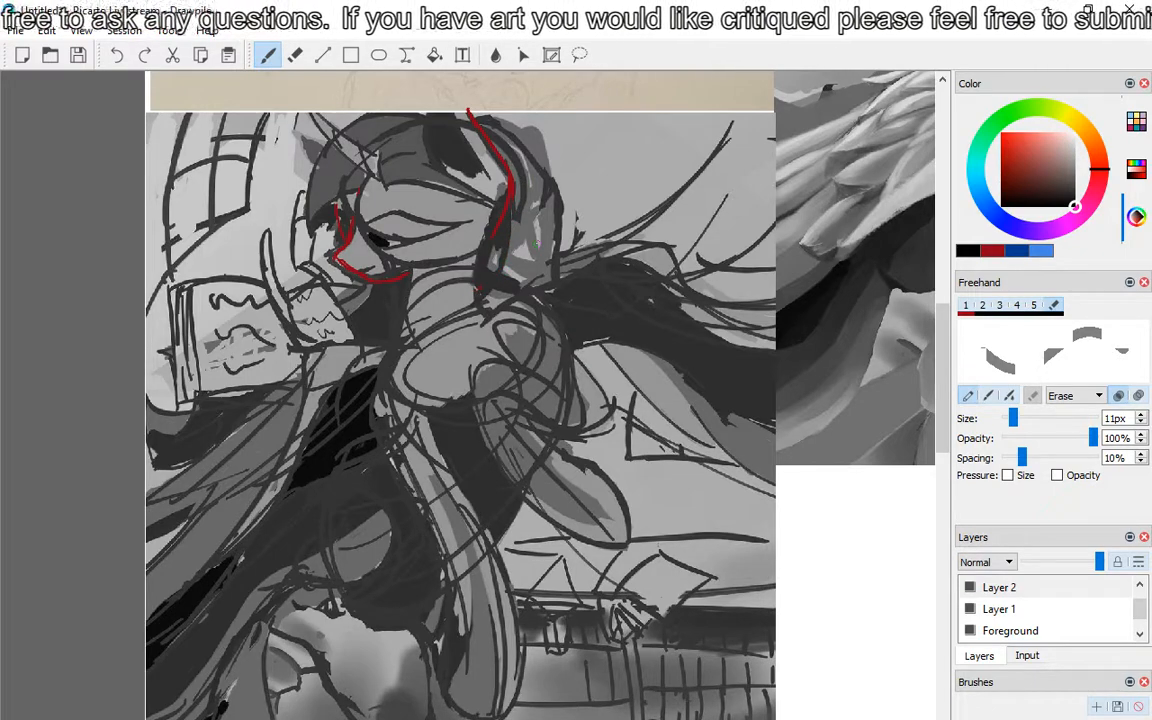
pyautogui.click(273, 54)
pyautogui.click(271, 56)
pyautogui.moveTo(496, 250); pyautogui.dragTo(488, 289)
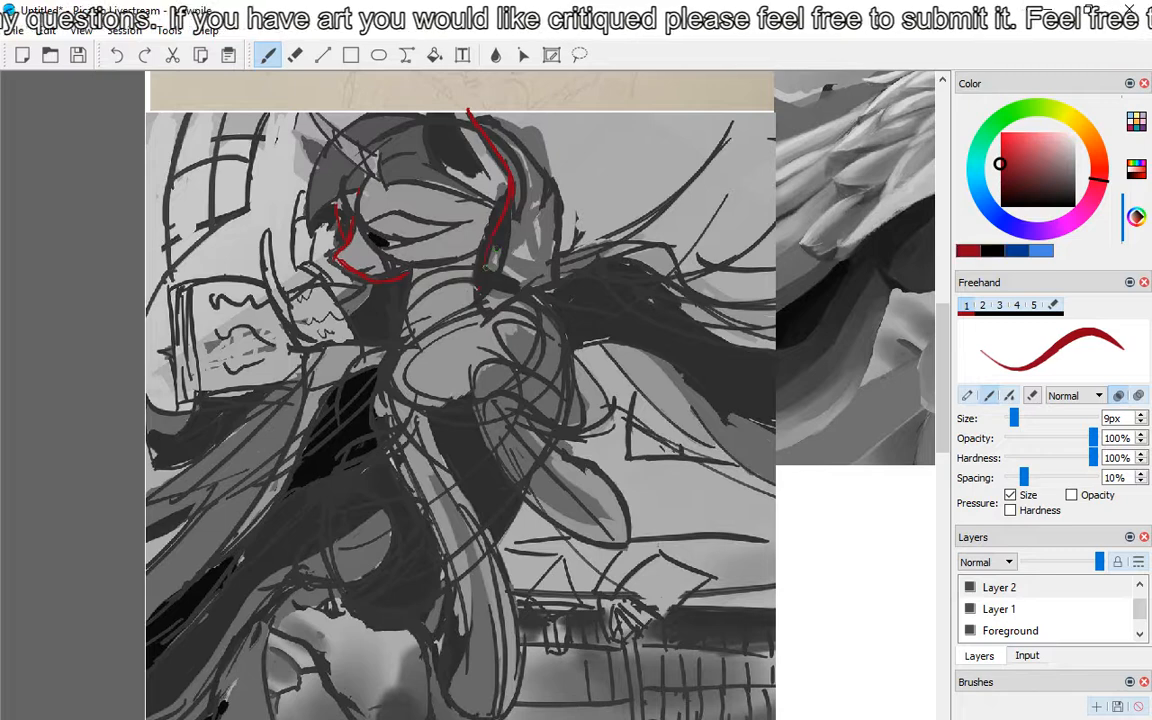
# Step: Trace the jaw and cheek curve in red and the front of the neck down to the chest
pyautogui.moveTo(406, 278); pyautogui.dragTo(402, 325)
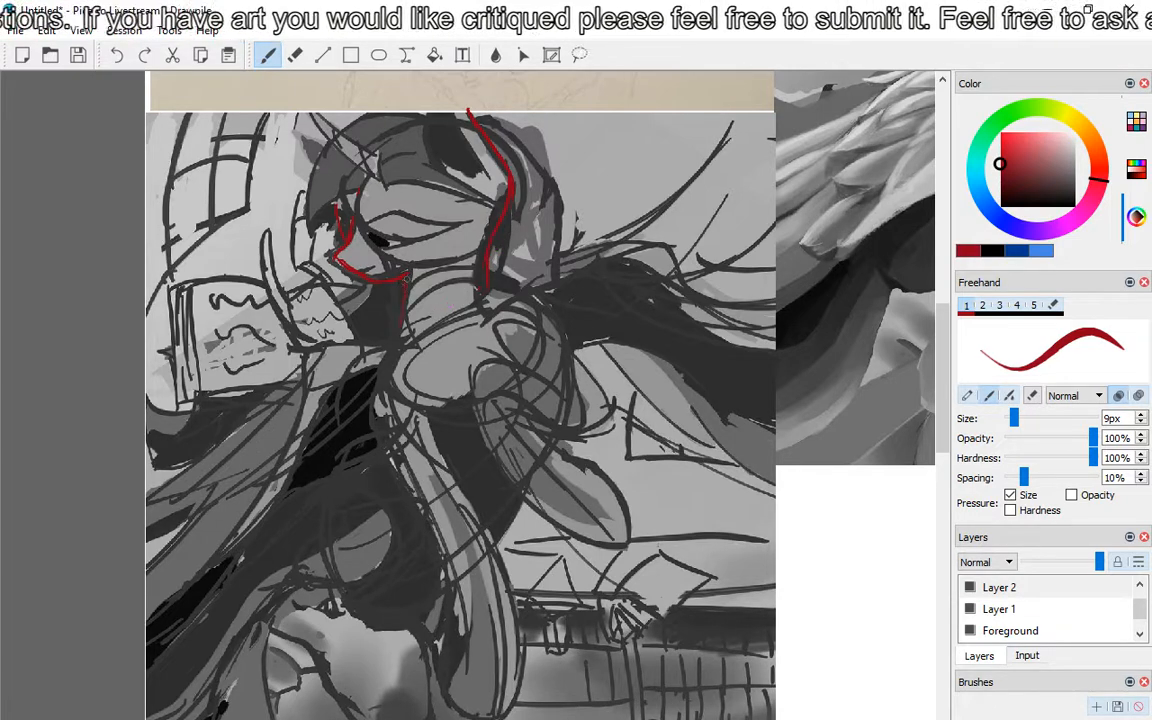
pyautogui.moveTo(408, 273)
pyautogui.mouseDown()
pyautogui.moveTo(467, 254)
pyautogui.moveTo(471, 234)
pyautogui.mouseUp()
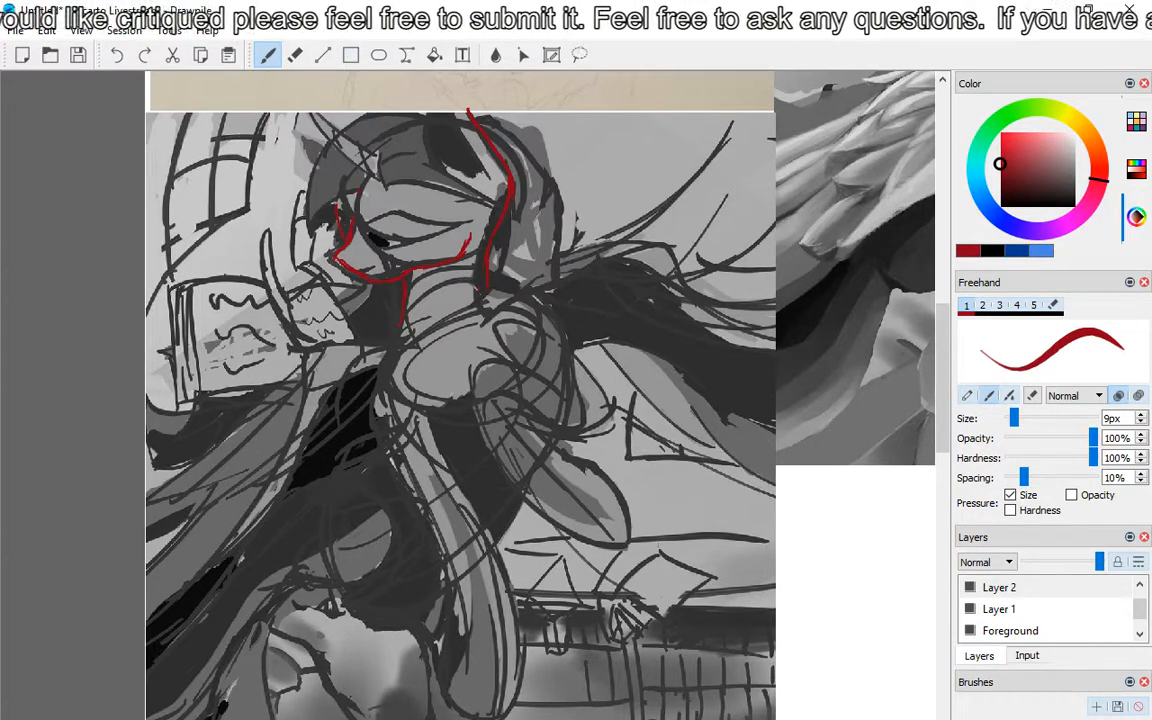
pyautogui.moveTo(402, 325); pyautogui.dragTo(418, 392)
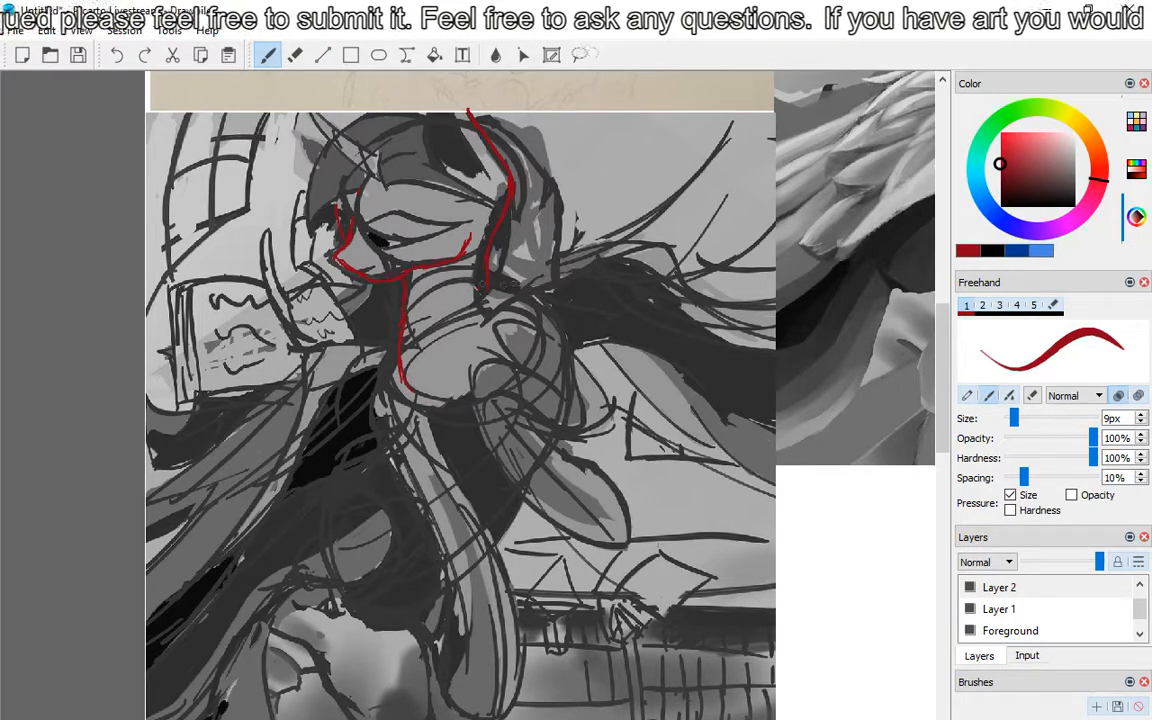
# Step: Outline the sketch's shoulder, back curve and raised bent foreleg down to the hoof in red
pyautogui.moveTo(489, 276)
pyautogui.mouseDown()
pyautogui.moveTo(526, 306)
pyautogui.moveTo(538, 331)
pyautogui.moveTo(541, 441)
pyautogui.moveTo(487, 527)
pyautogui.mouseUp()
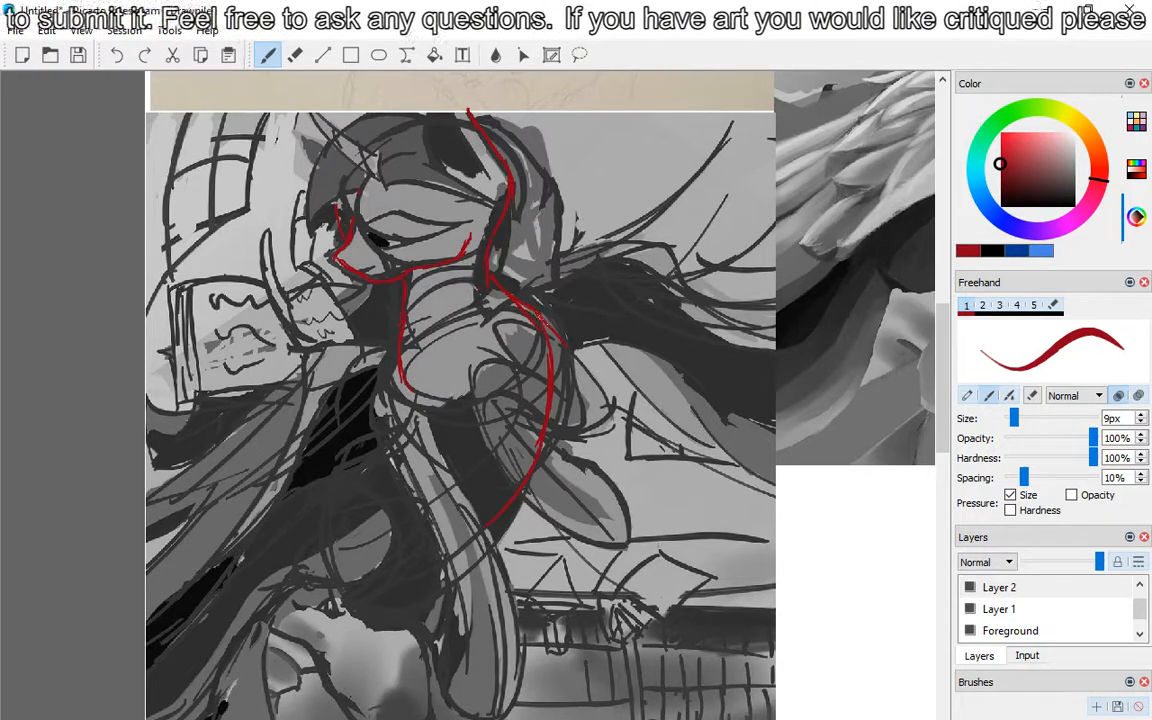
pyautogui.moveTo(520, 334); pyautogui.dragTo(512, 384)
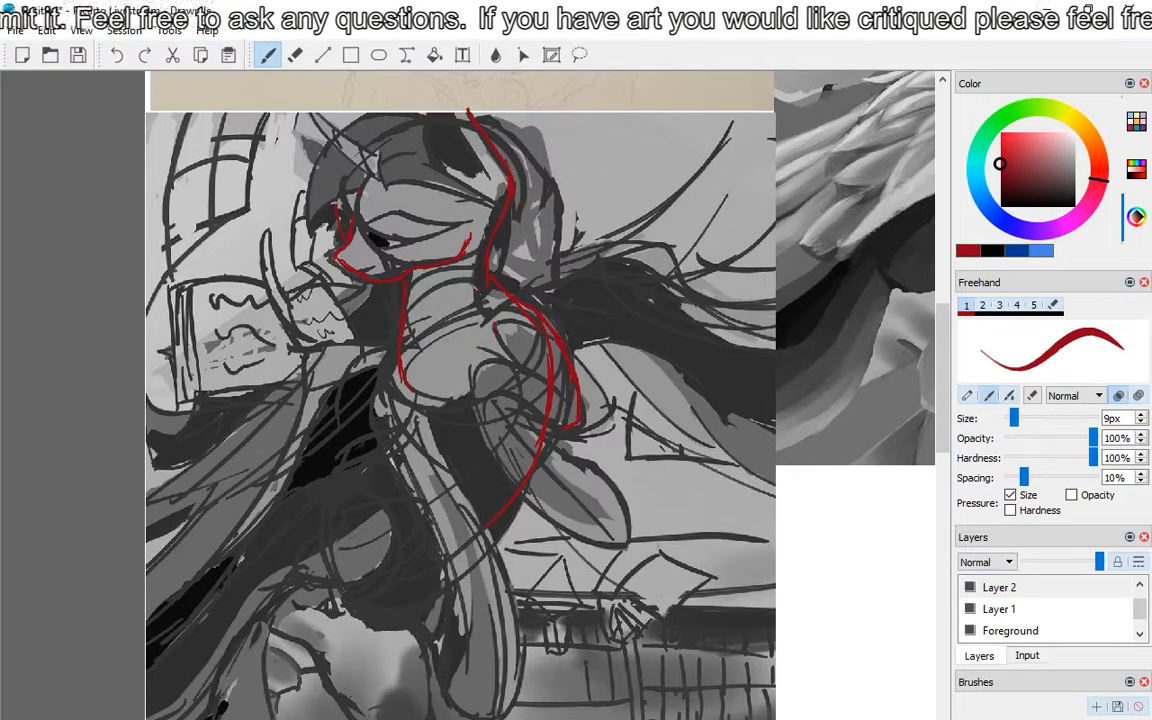
pyautogui.moveTo(495, 326)
pyautogui.mouseDown()
pyautogui.moveTo(491, 346)
pyautogui.moveTo(513, 363)
pyautogui.mouseUp()
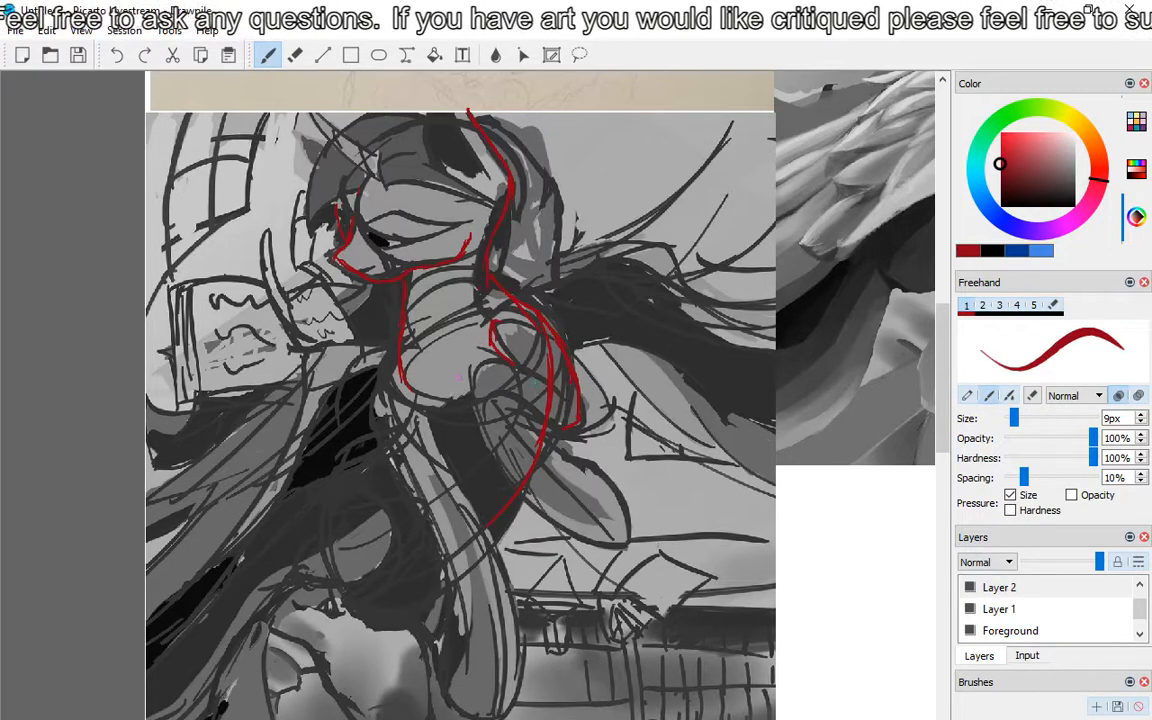
pyautogui.moveTo(500, 358)
pyautogui.mouseDown()
pyautogui.moveTo(477, 437)
pyautogui.moveTo(545, 522)
pyautogui.mouseUp()
pyautogui.moveTo(522, 413)
pyautogui.mouseDown()
pyautogui.moveTo(603, 472)
pyautogui.moveTo(625, 528)
pyautogui.moveTo(614, 538)
pyautogui.mouseUp()
pyautogui.moveTo(512, 500)
pyautogui.mouseDown()
pyautogui.moveTo(528, 521)
pyautogui.moveTo(620, 537)
pyautogui.mouseUp()
# Step: Outline the chest side and the straight supporting foreleg down to the hoof in red
pyautogui.moveTo(398, 343)
pyautogui.mouseDown()
pyautogui.moveTo(368, 425)
pyautogui.moveTo(412, 492)
pyautogui.mouseUp()
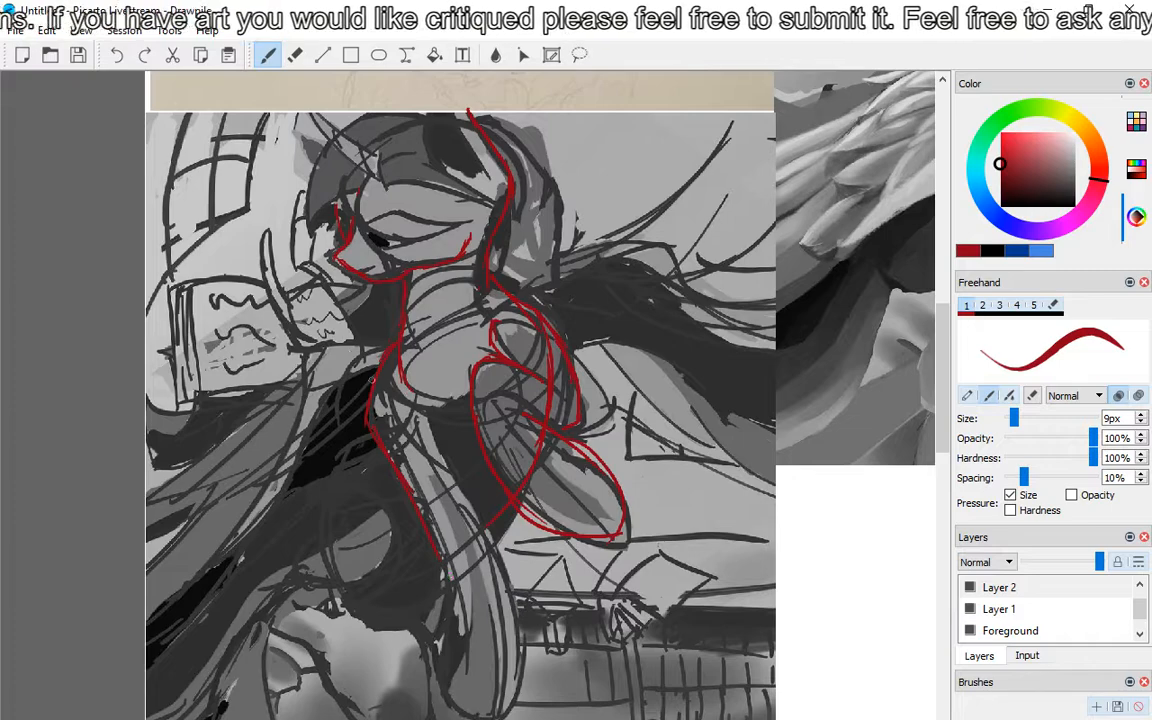
pyautogui.click(125, 60)
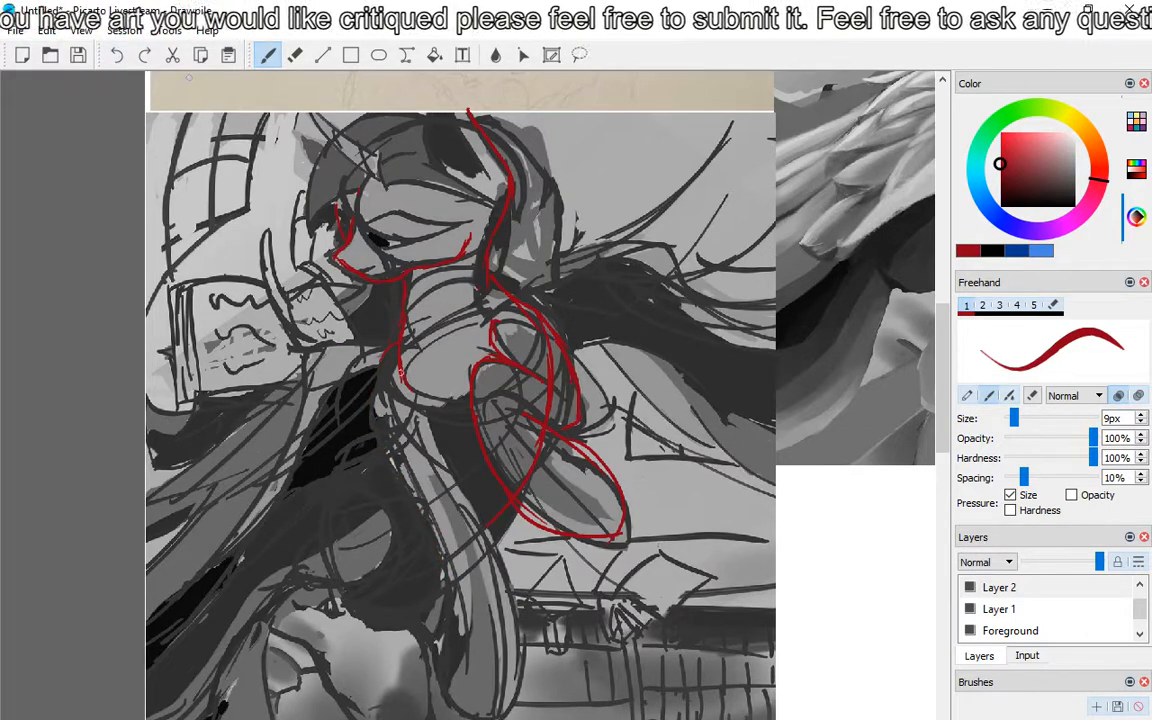
pyautogui.moveTo(398, 343)
pyautogui.mouseDown()
pyautogui.moveTo(385, 402)
pyautogui.moveTo(412, 478)
pyautogui.moveTo(455, 540)
pyautogui.mouseUp()
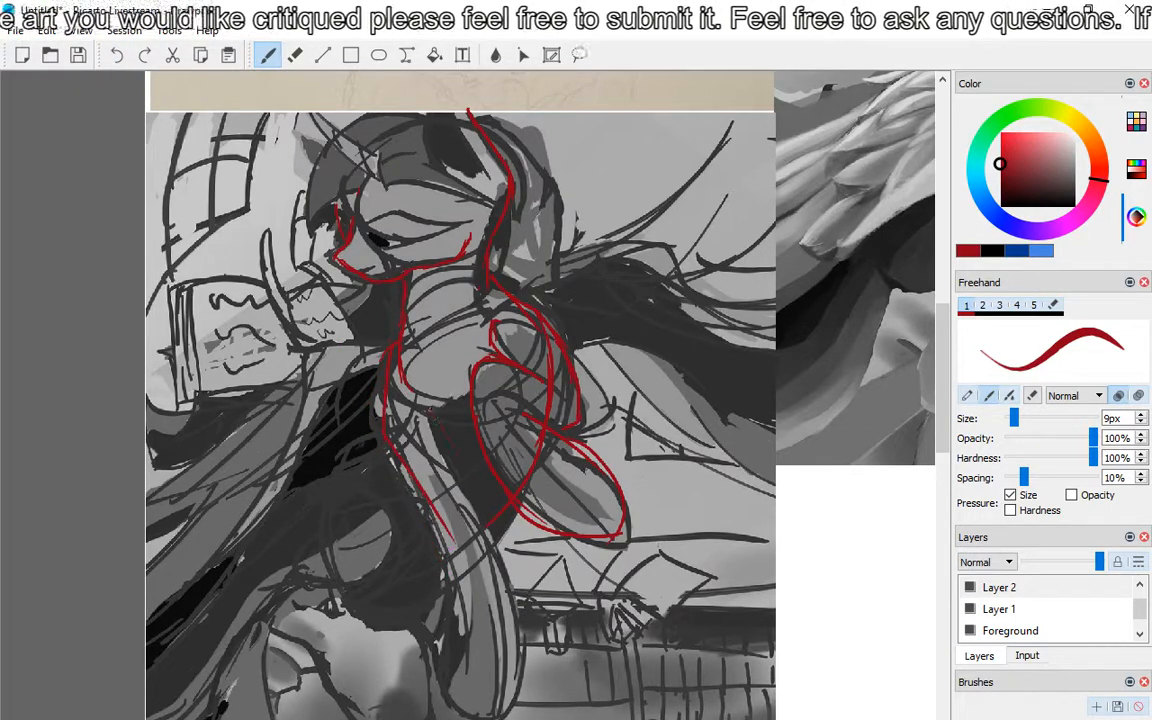
pyautogui.moveTo(431, 409)
pyautogui.mouseDown()
pyautogui.moveTo(499, 549)
pyautogui.moveTo(474, 668)
pyautogui.mouseUp()
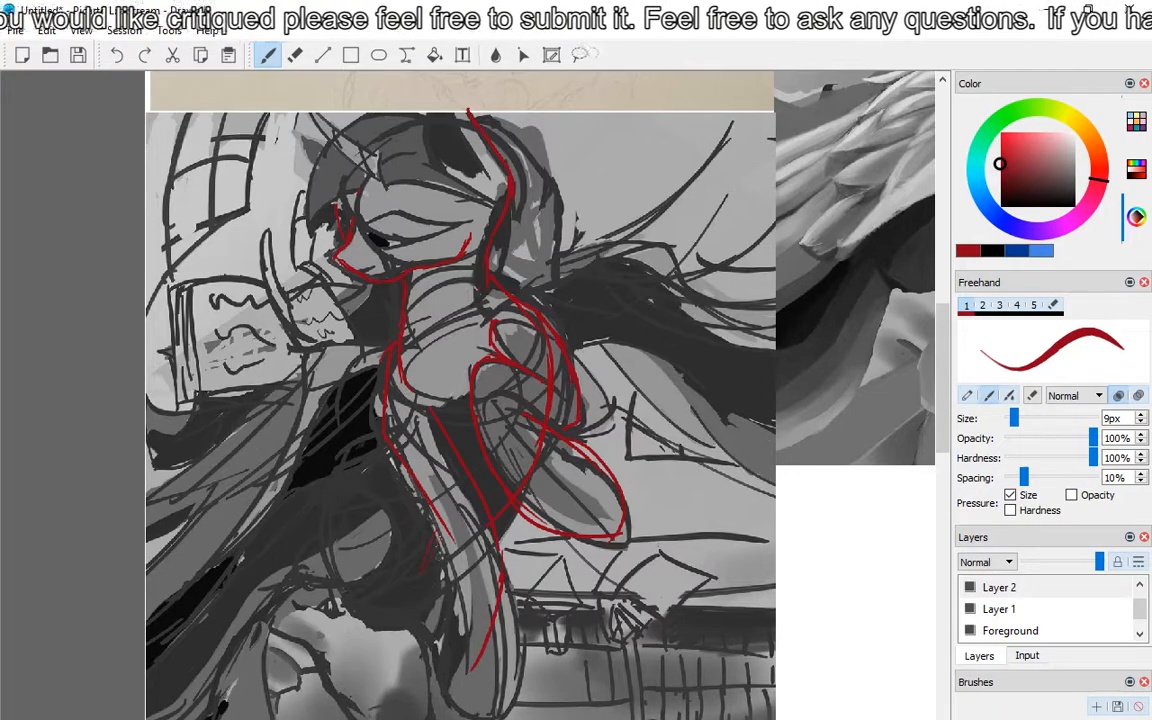
pyautogui.moveTo(436, 532)
pyautogui.mouseDown()
pyautogui.moveTo(401, 634)
pyautogui.moveTo(424, 669)
pyautogui.moveTo(485, 686)
pyautogui.mouseUp()
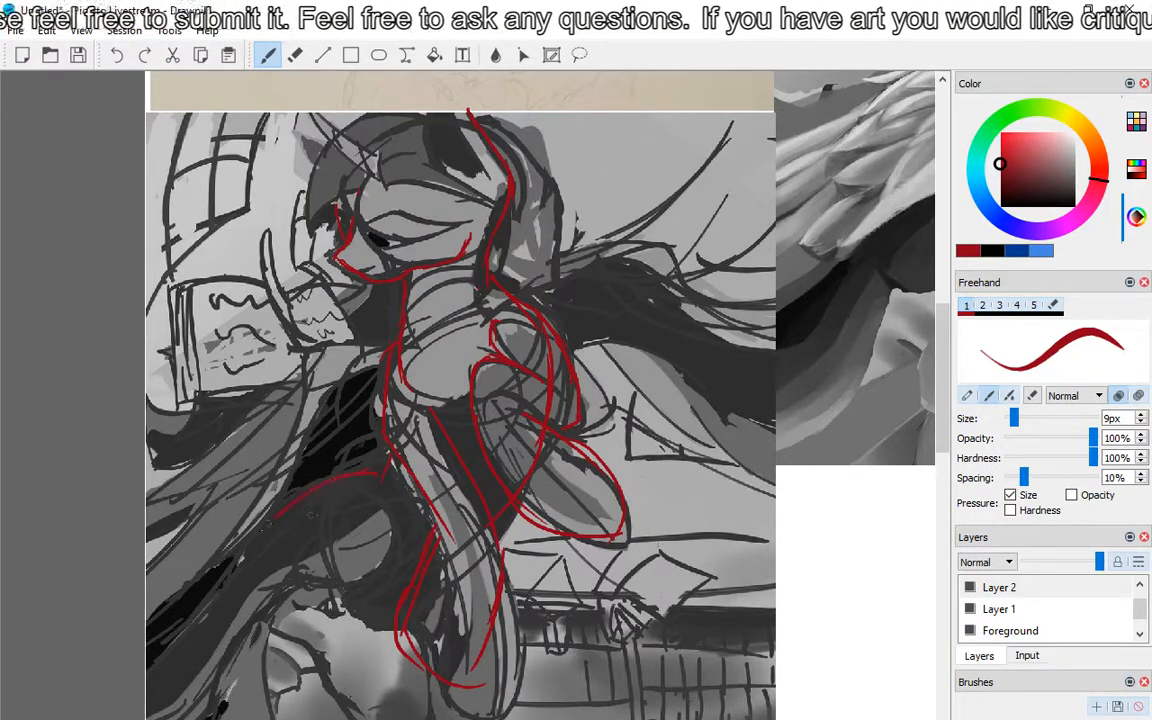
# Step: Trace the hind thigh and the lower edges of the hindquarters in red
pyautogui.moveTo(384, 486)
pyautogui.mouseDown()
pyautogui.moveTo(387, 556)
pyautogui.moveTo(298, 603)
pyautogui.mouseUp()
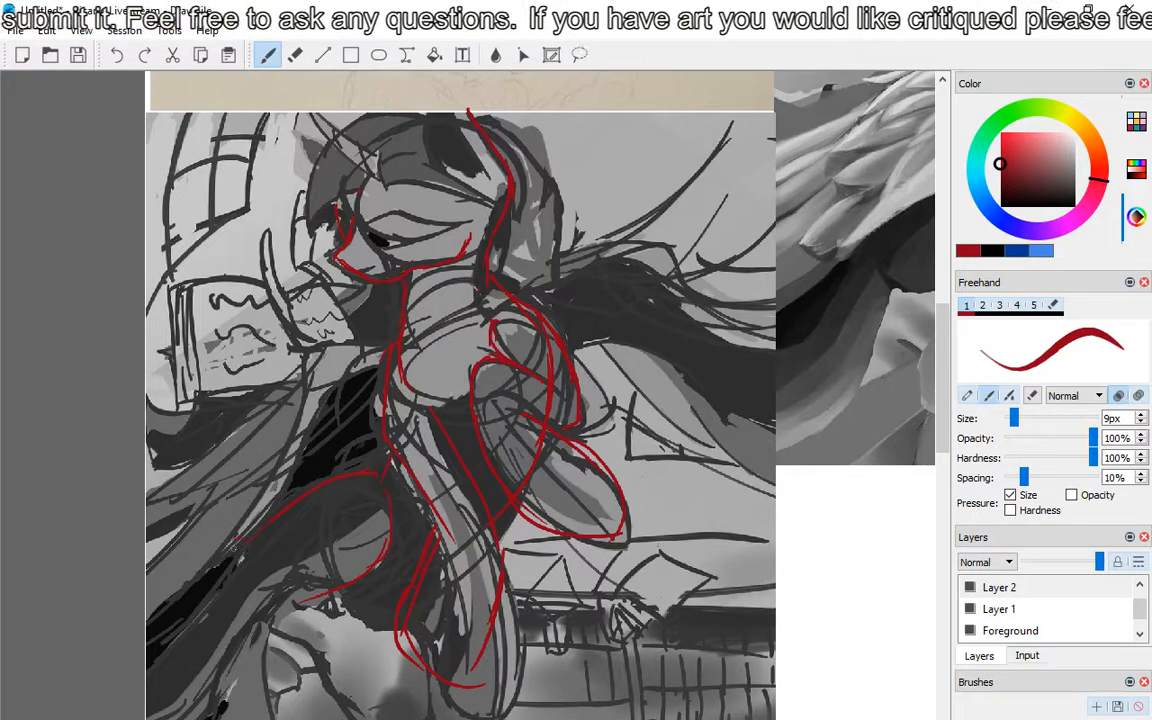
pyautogui.moveTo(231, 569); pyautogui.dragTo(155, 645)
pyautogui.moveTo(291, 601)
pyautogui.mouseDown()
pyautogui.moveTo(271, 639)
pyautogui.moveTo(258, 714)
pyautogui.mouseUp()
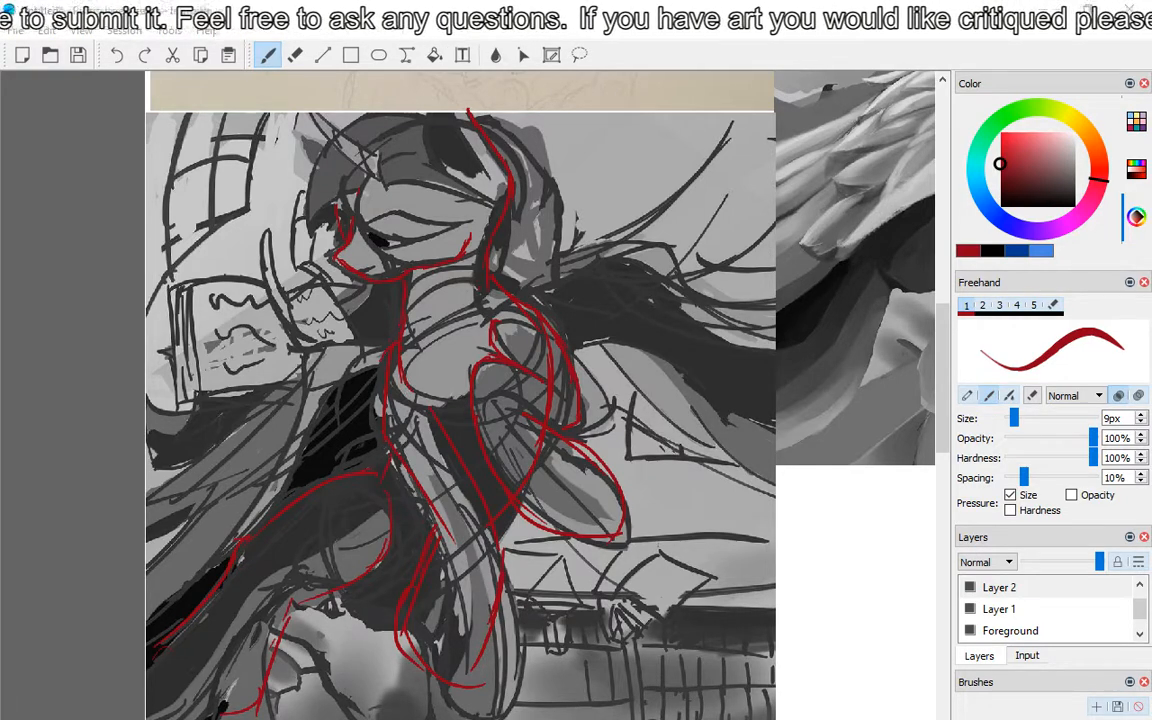
# Step: Copy the red figure outline on Layer 2 and place the copy over the pony in the grey painting
pyautogui.click(1010, 590)
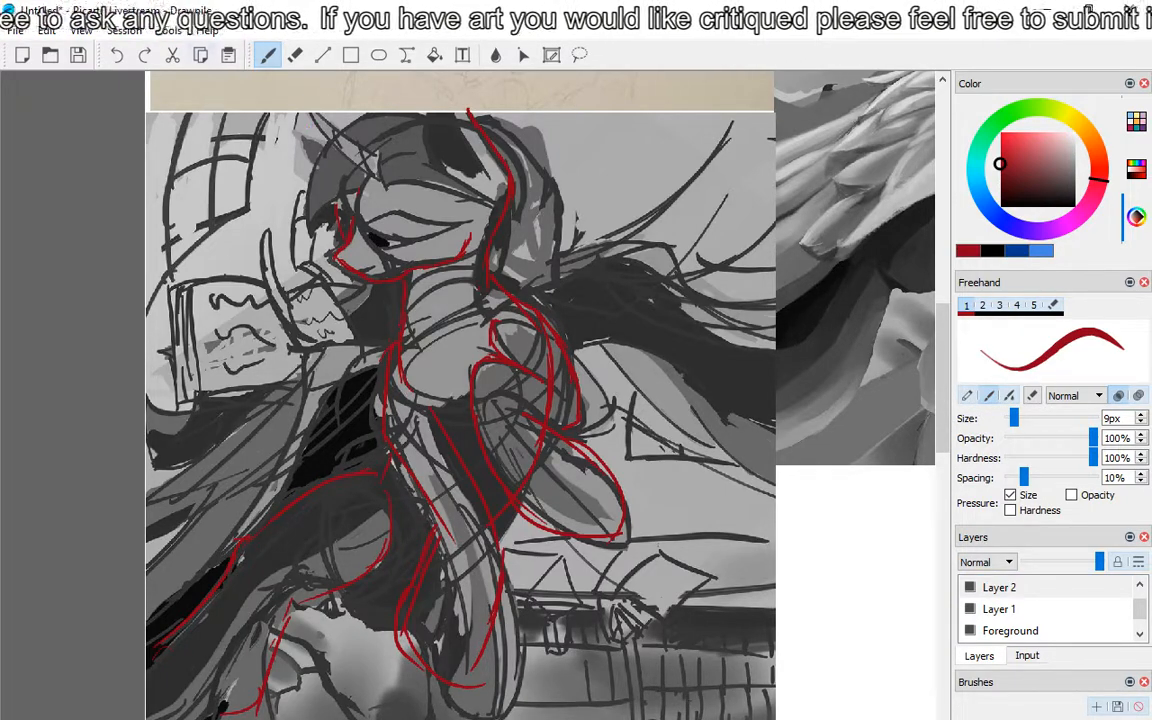
pyautogui.scroll(-2, 438, 392)
pyautogui.scroll(1, 438, 410)
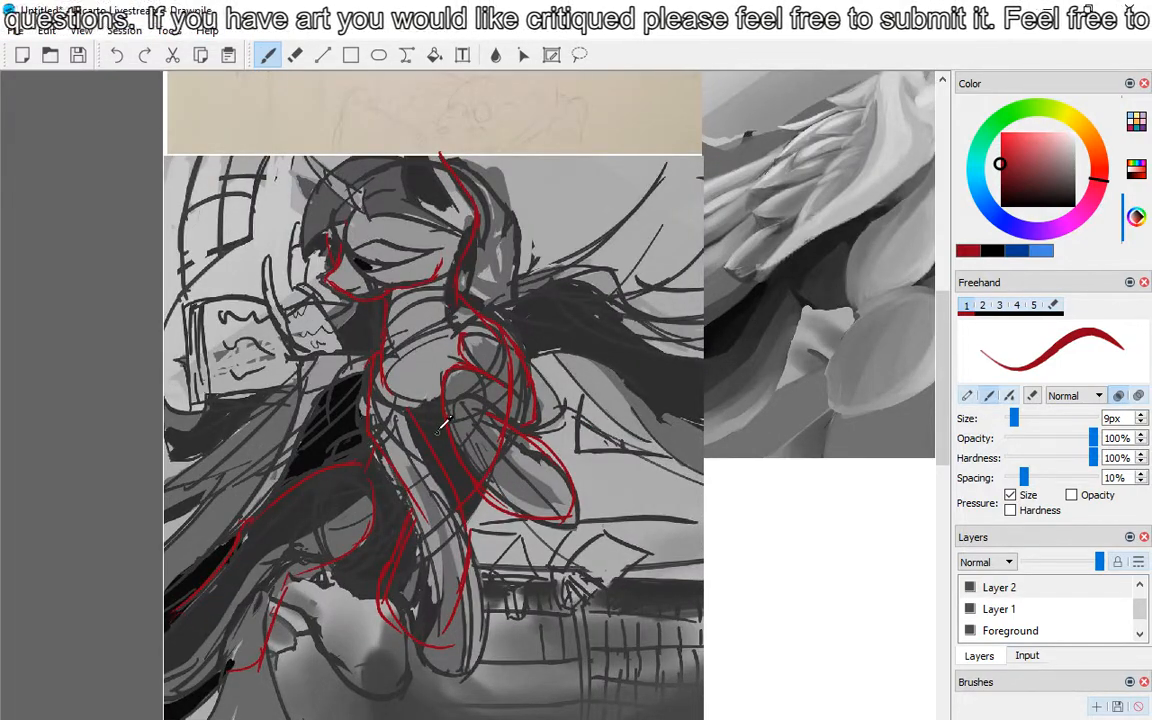
pyautogui.hotkey('ctrl', 'a')
pyautogui.moveTo(443, 440); pyautogui.dragTo(600, 325)
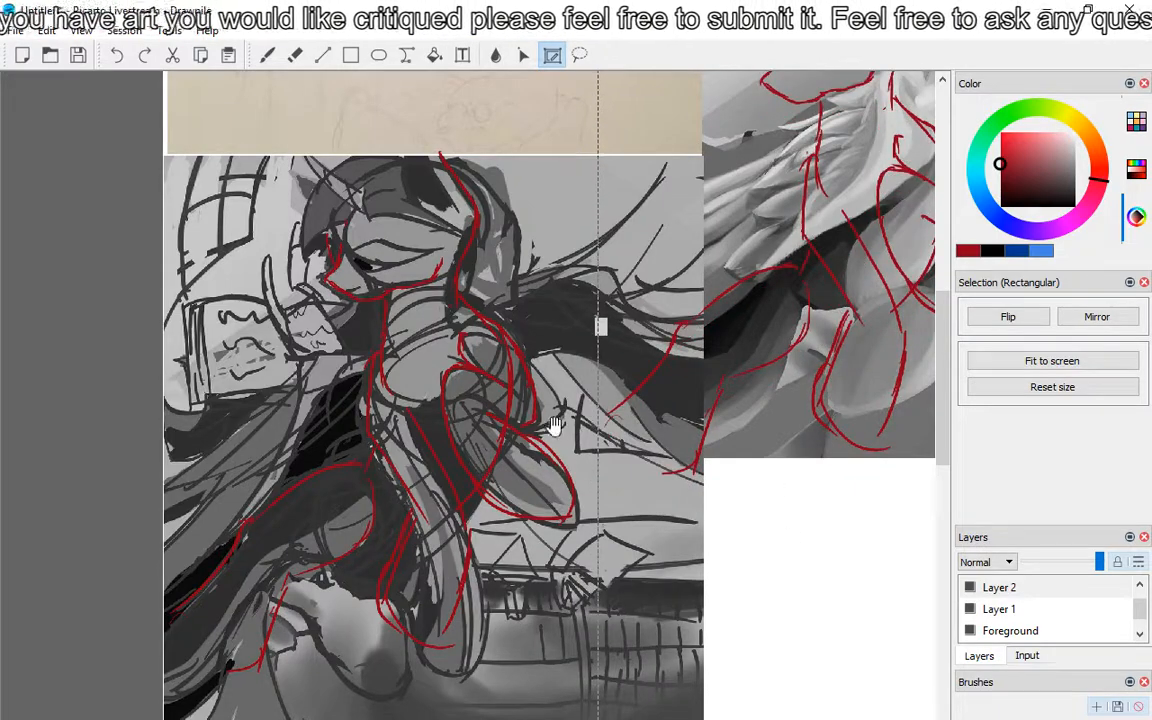
pyautogui.moveTo(540, 434); pyautogui.dragTo(71, 691)
pyautogui.moveTo(334, 516); pyautogui.dragTo(436, 465)
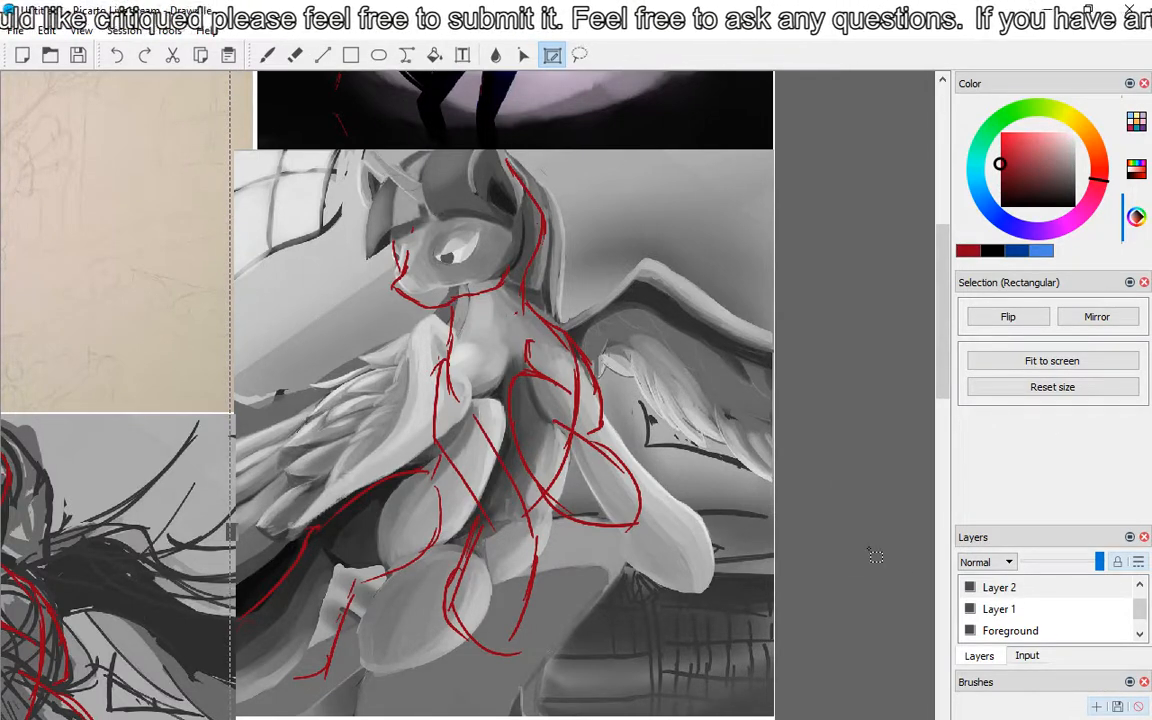
pyautogui.press('b')
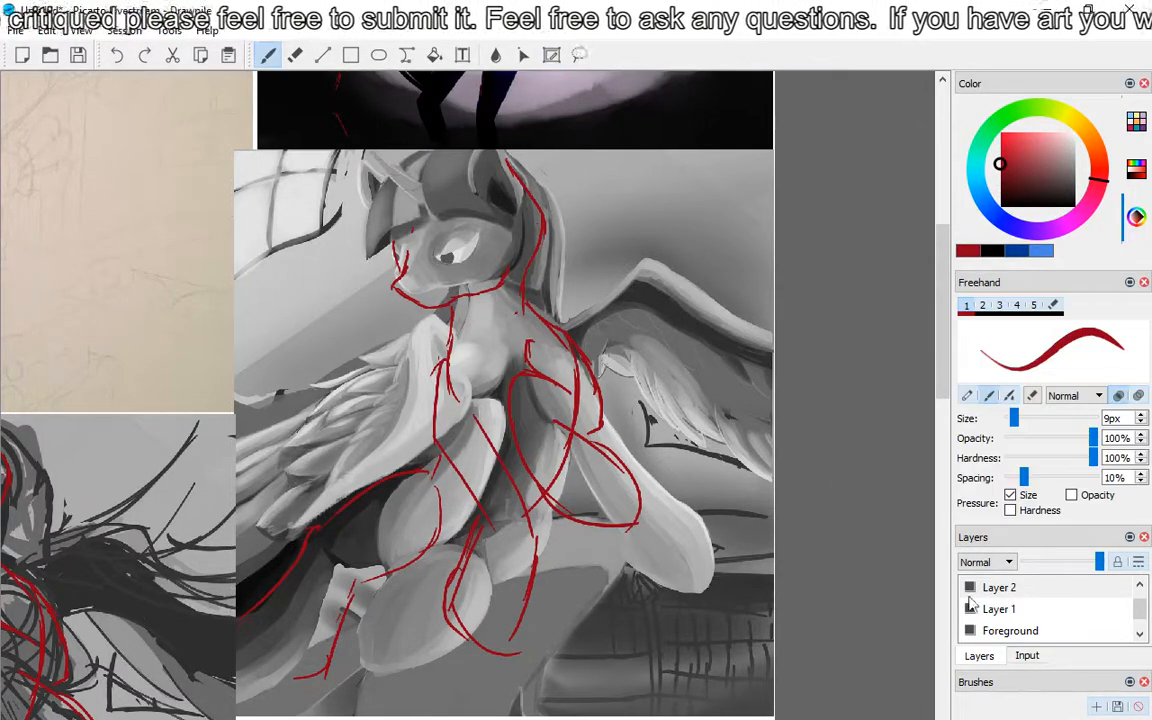
# Step: Lower Layer 2's opacity to about half so the painting shows through the red outline
pyautogui.moveTo(1100, 561); pyautogui.dragTo(1042, 567)
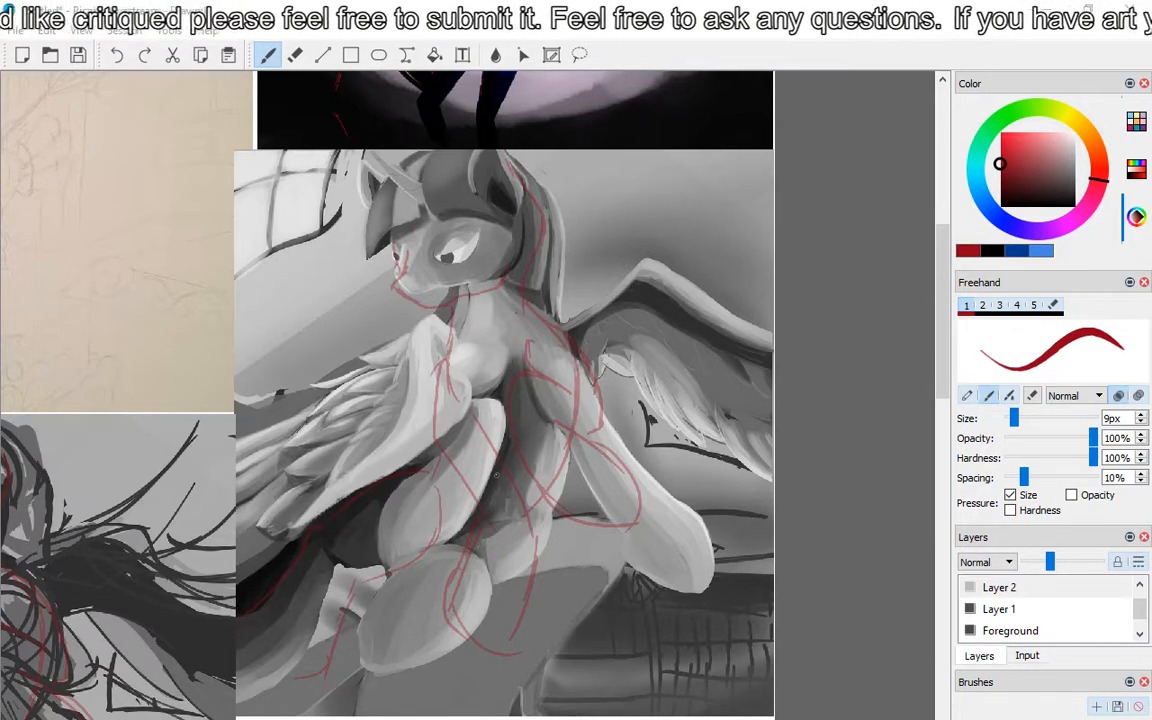
pyautogui.moveTo(542, 501); pyautogui.dragTo(474, 589)
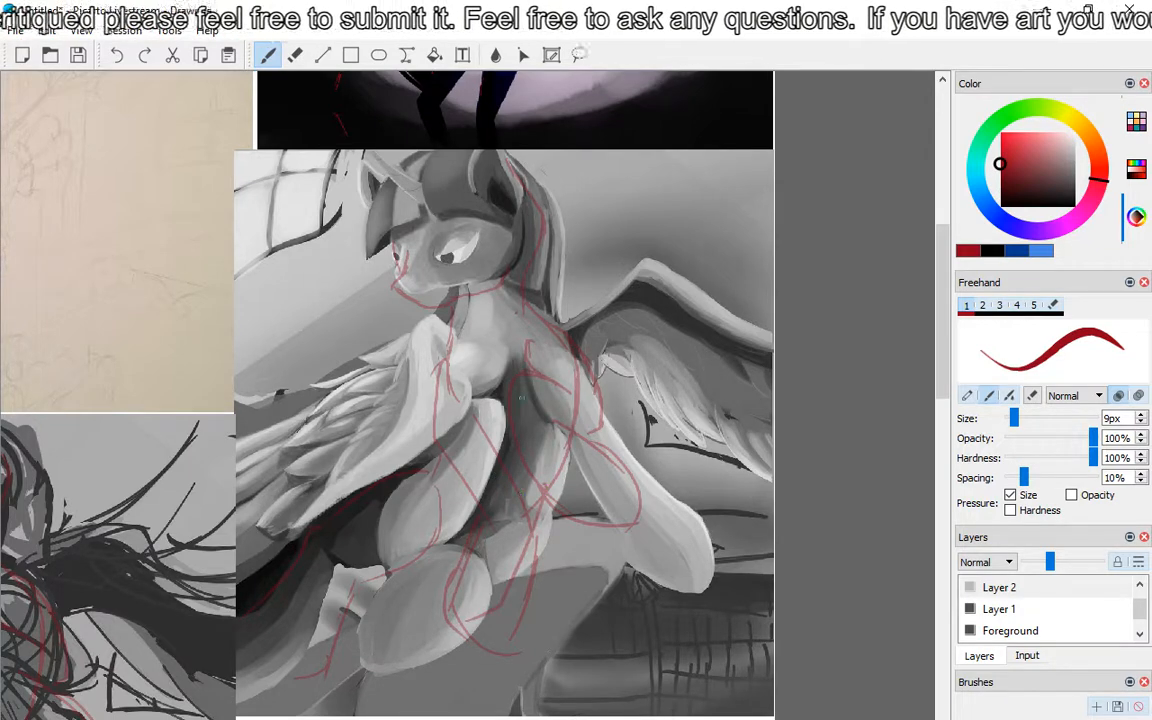
pyautogui.click(118, 56)
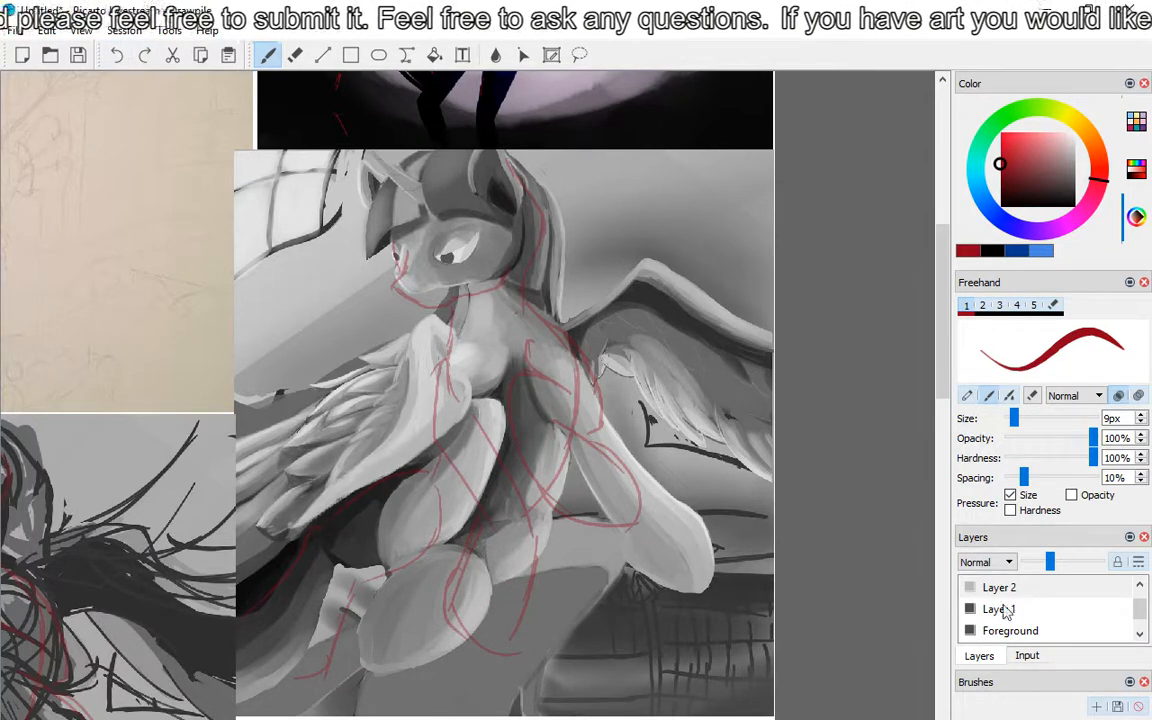
# Step: On Layer 1, draw a red belly curve between the painting's legs and hatch the area inside it
pyautogui.click(1002, 605)
pyautogui.moveTo(550, 478); pyautogui.dragTo(476, 592)
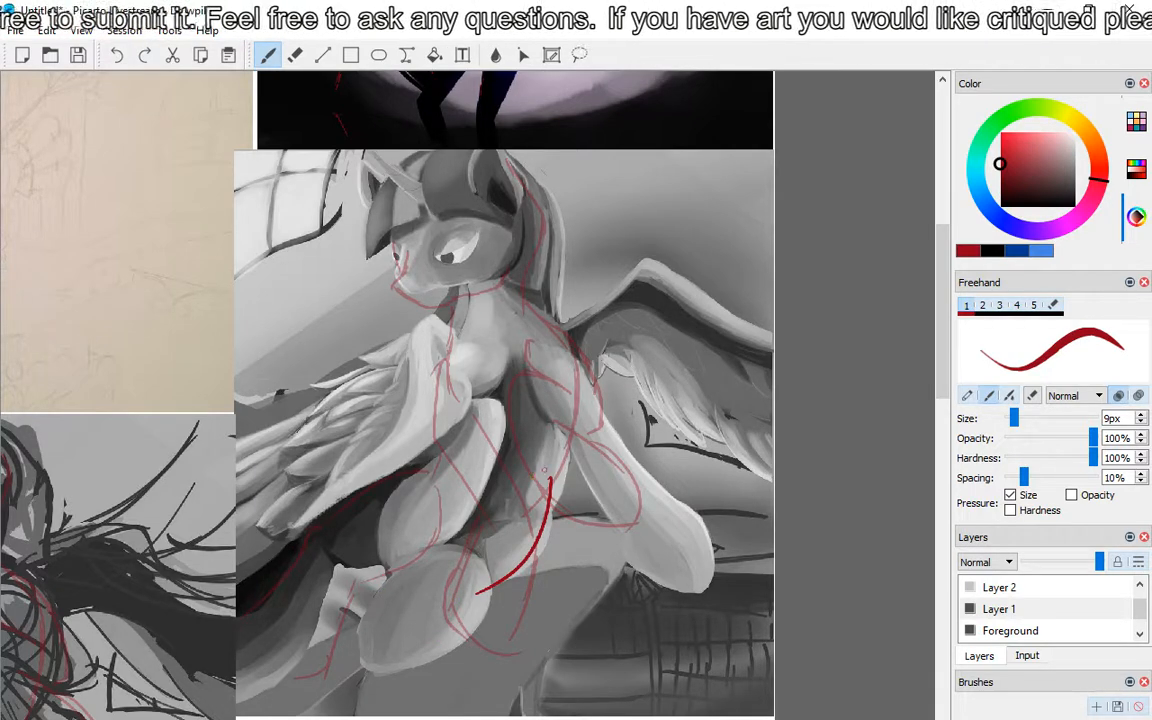
pyautogui.moveTo(545, 468)
pyautogui.mouseDown()
pyautogui.moveTo(515, 478)
pyautogui.moveTo(520, 512)
pyautogui.moveTo(492, 578)
pyautogui.moveTo(468, 544)
pyautogui.mouseUp()
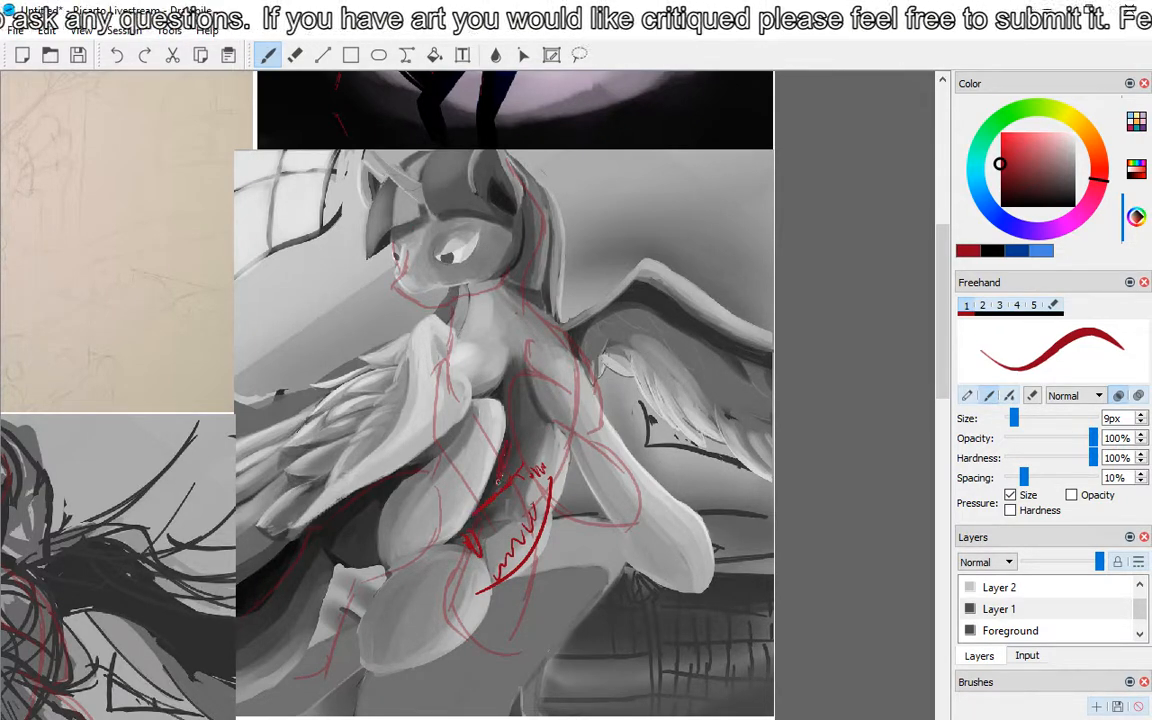
pyautogui.moveTo(499, 482); pyautogui.dragTo(520, 466)
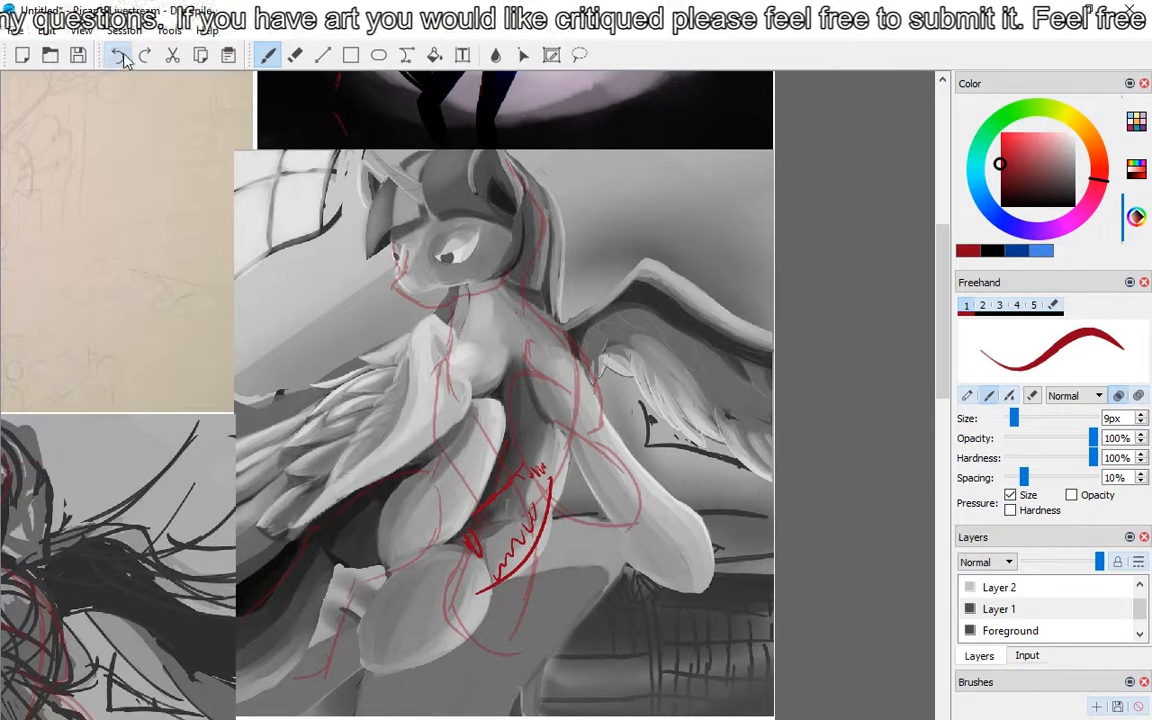